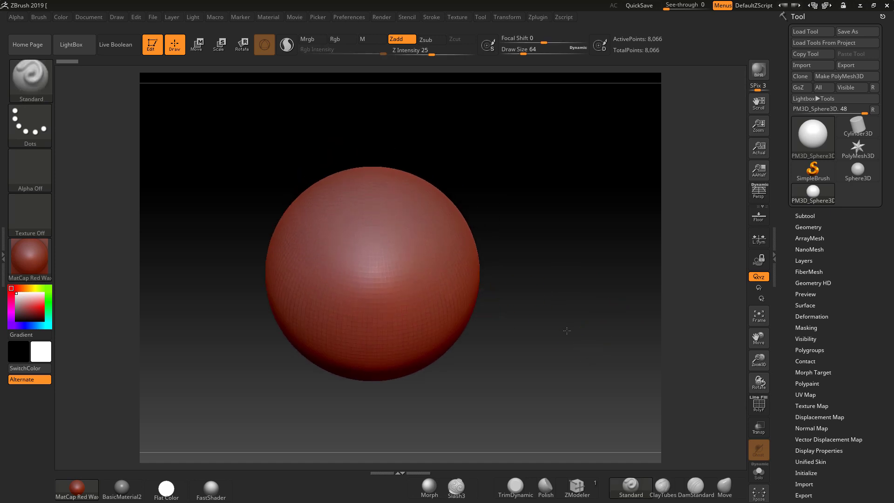
# Step: Show the sphere's PolyFrame wireframe and retopologize it with ZRemesher using the Same polygon count option
pyautogui.click(758, 403)
pyautogui.moveTo(601, 314); pyautogui.dragTo(601, 281)
pyautogui.moveTo(628, 312); pyautogui.dragTo(629, 275)
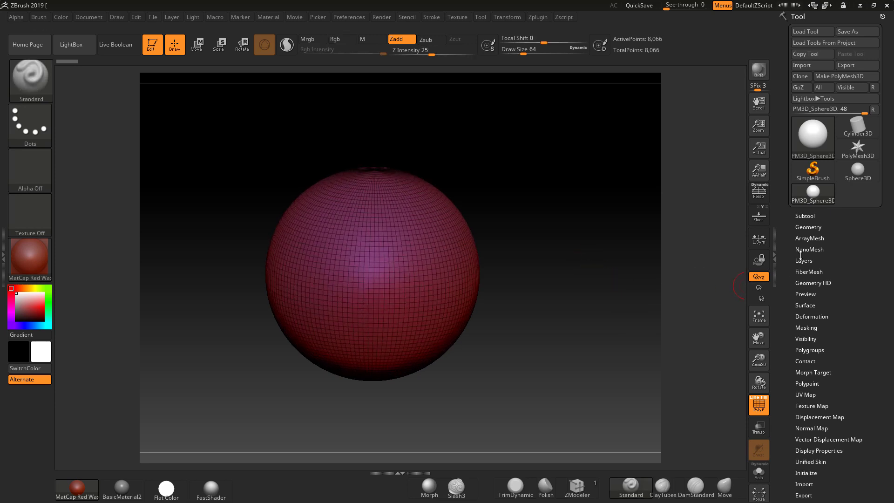
pyautogui.click(803, 226)
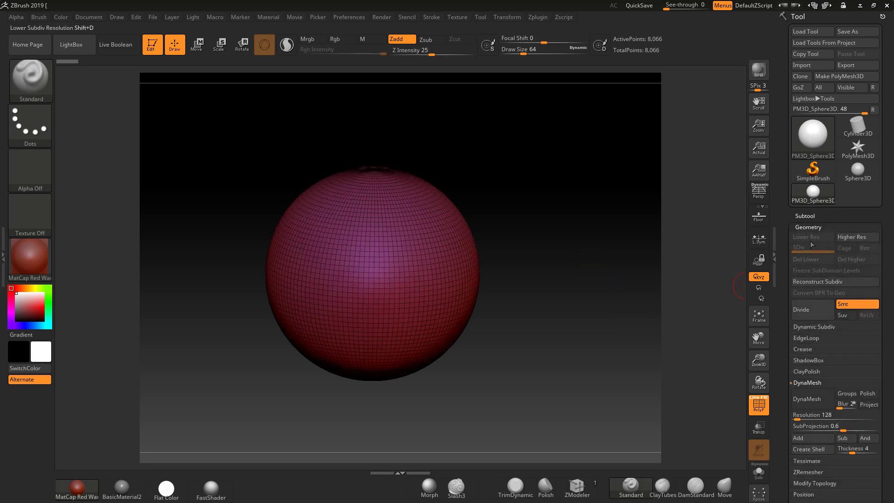
pyautogui.click(802, 472)
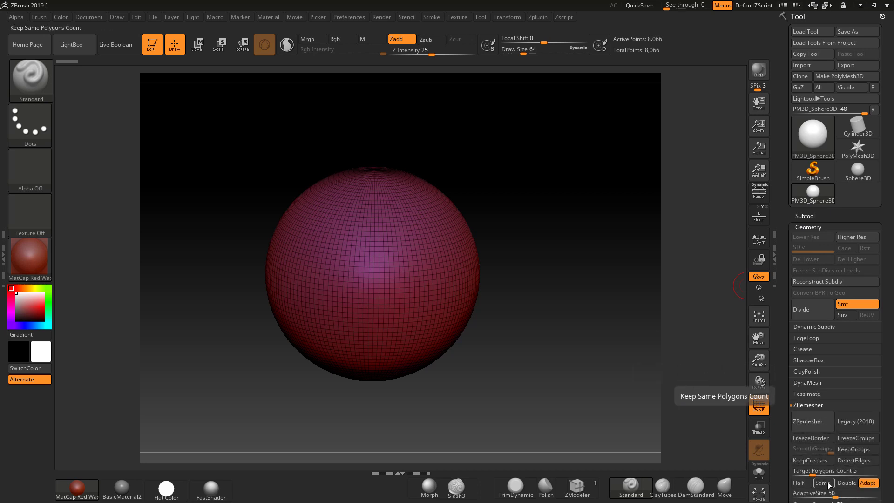
pyautogui.click(808, 421)
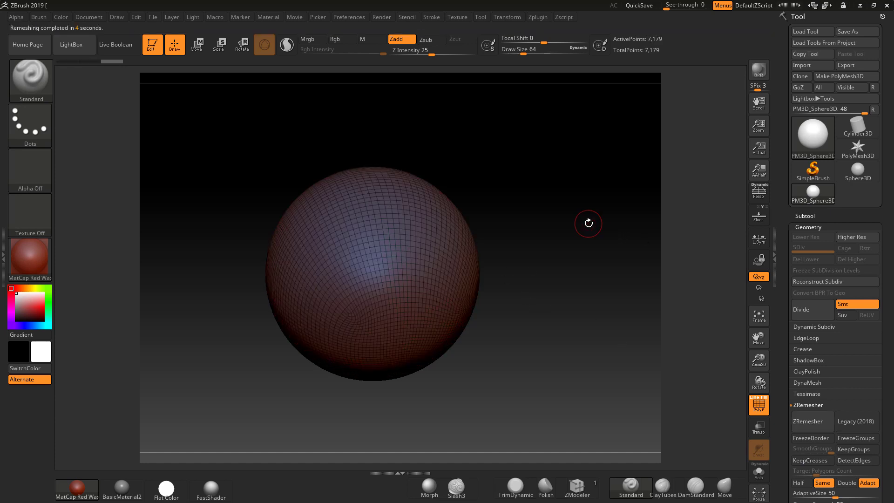
# Step: Divide the remeshed sphere three times to reach subdivision level 4
pyautogui.moveTo(594, 234); pyautogui.dragTo(584, 233)
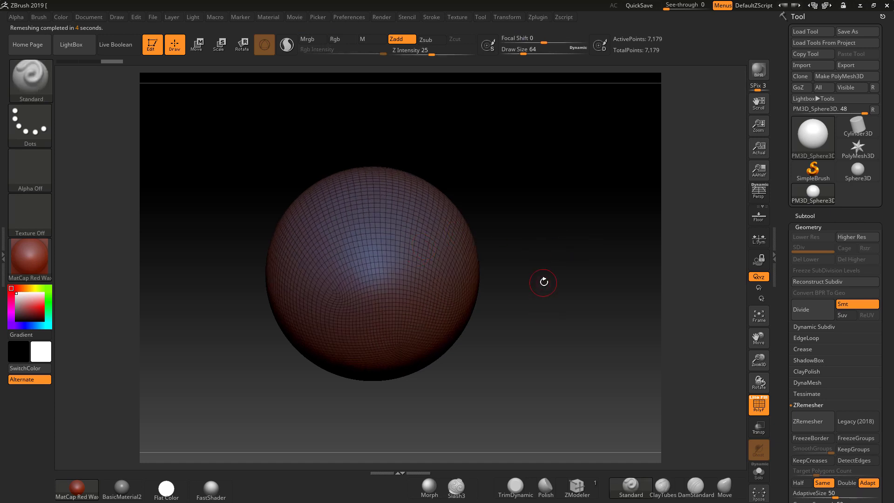
pyautogui.keyDown('alt'); pyautogui.moveTo(544, 281); pyautogui.dragTo(588, 295); pyautogui.keyUp('alt')
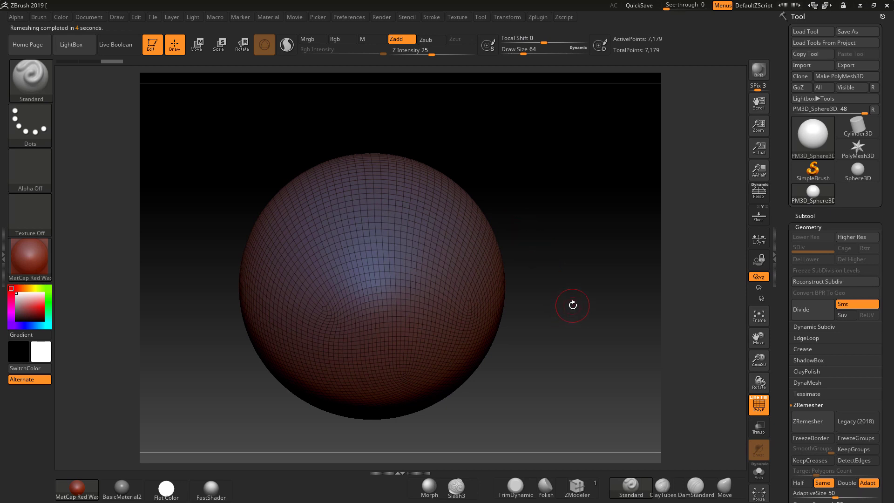
pyautogui.click(805, 310)
pyautogui.click(804, 309)
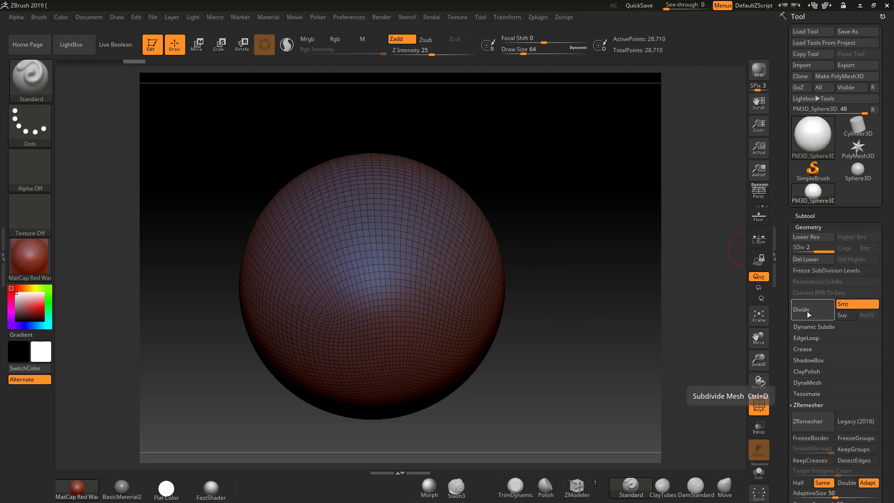
pyautogui.click(806, 308)
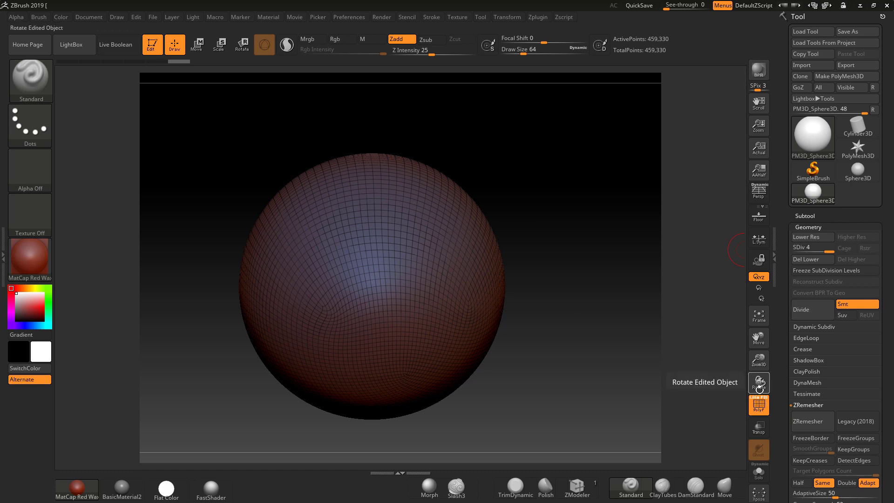
pyautogui.click(759, 410)
pyautogui.click(760, 409)
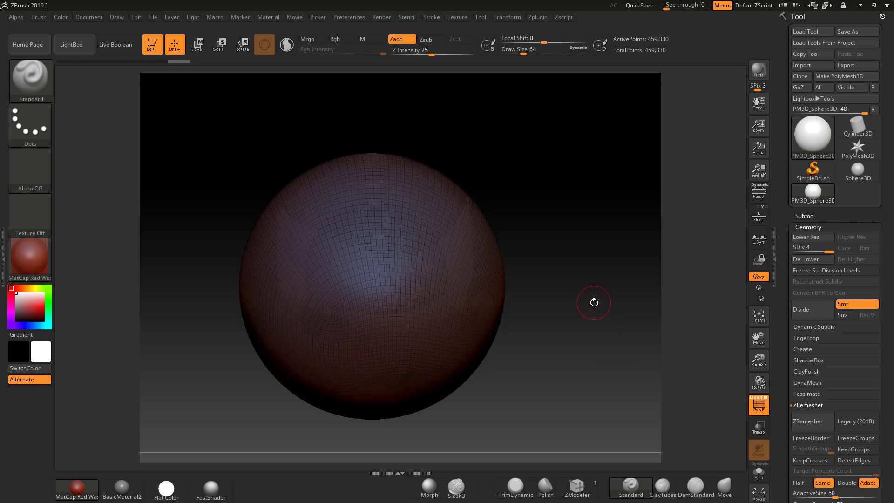
pyautogui.keyDown('alt'); pyautogui.moveTo(587, 291); pyautogui.dragTo(574, 270); pyautogui.keyUp('alt')
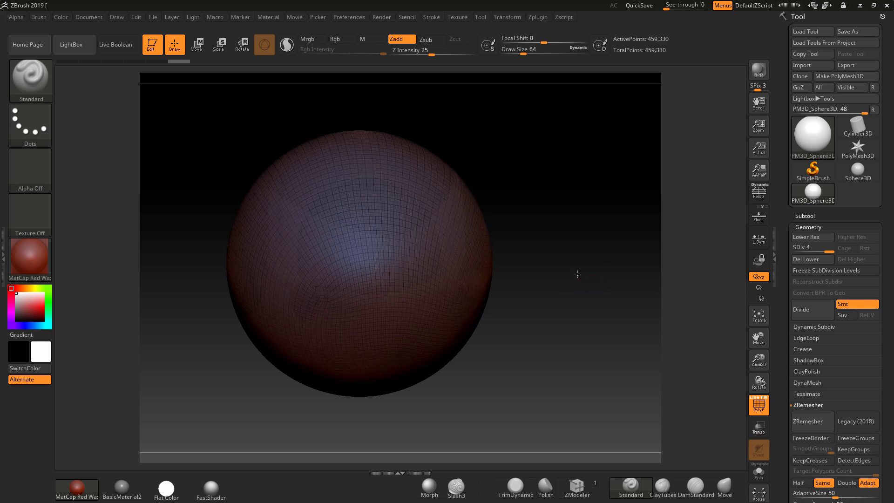
pyautogui.press('shift')
# Step: Rename the sphere subtool as Orinial_subdivided
pyautogui.click(803, 215)
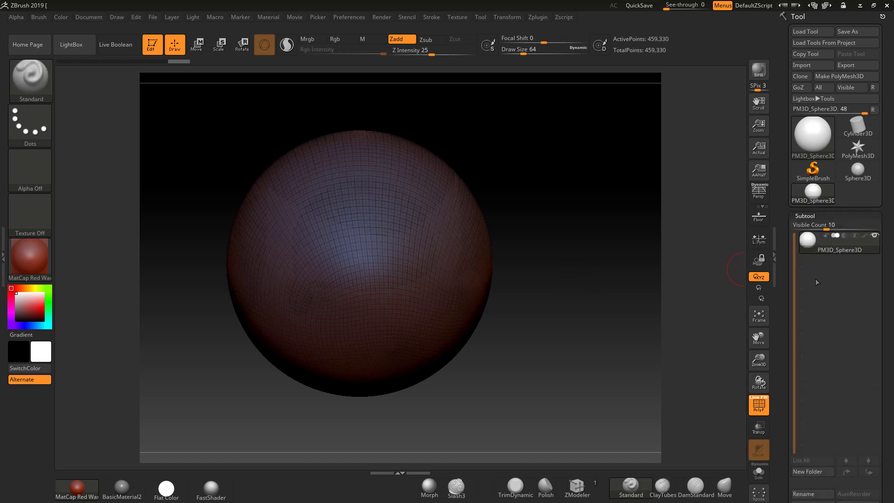
pyautogui.scroll(-5, 889, 318)
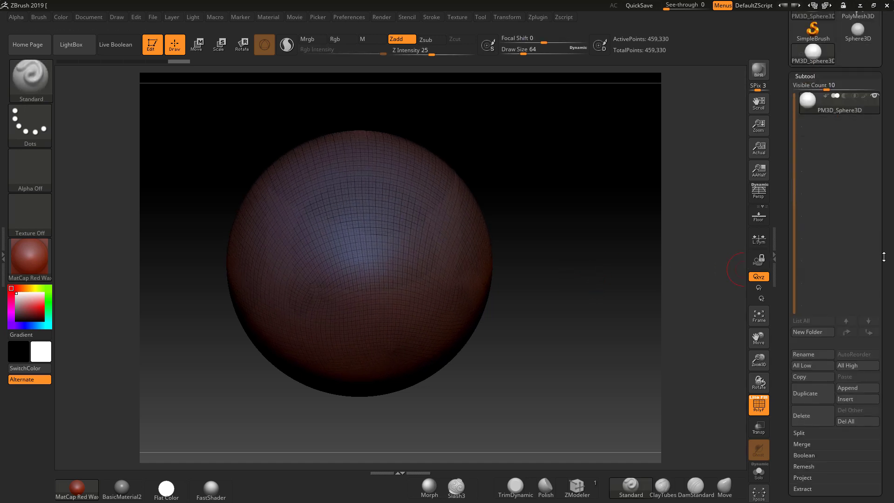
pyautogui.click(805, 353)
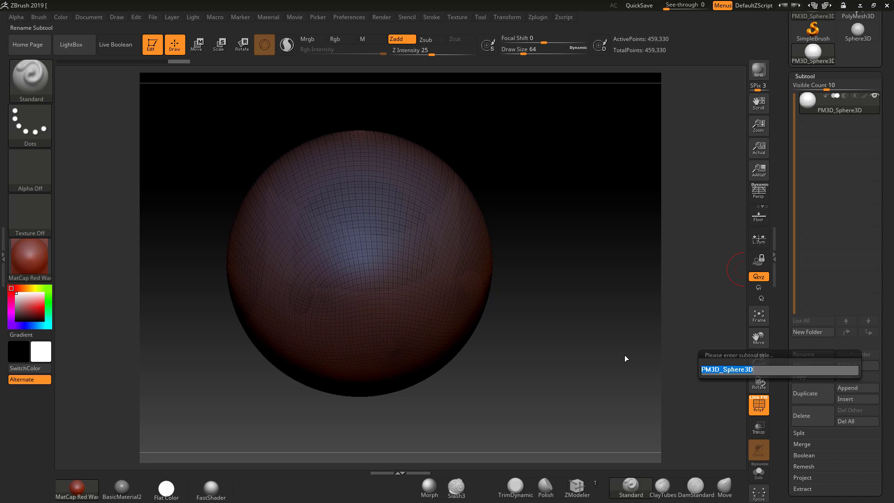
pyautogui.write('orinial_subdivided')
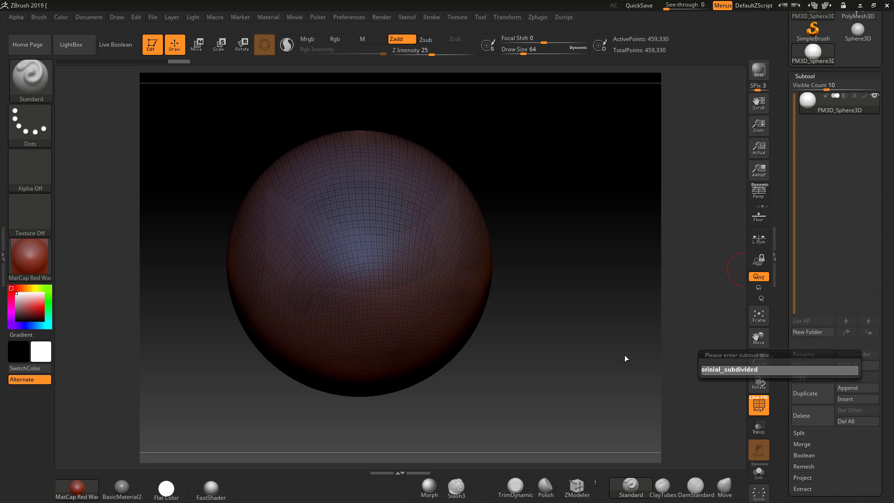
pyautogui.press('Return')
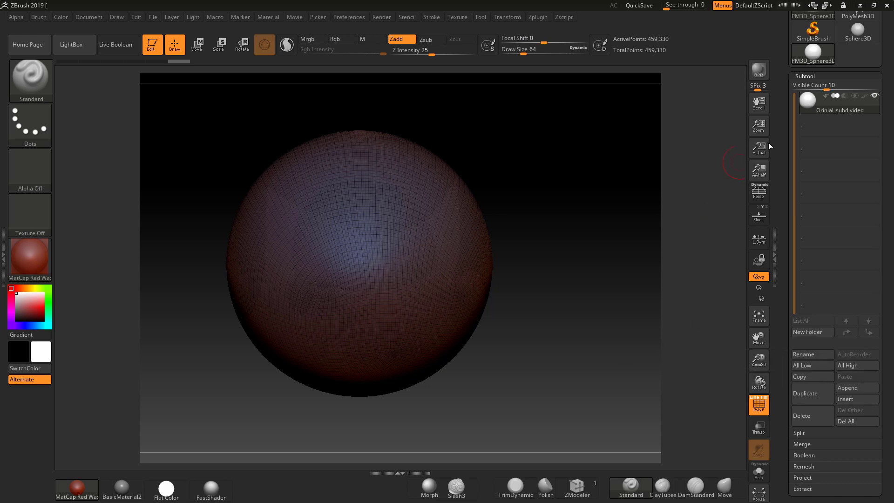
# Step: Duplicate the Orinial_subdivided subtool and rename the copy as Spherenosubs
pyautogui.click(805, 393)
pyautogui.moveTo(803, 132)
pyautogui.click(814, 355)
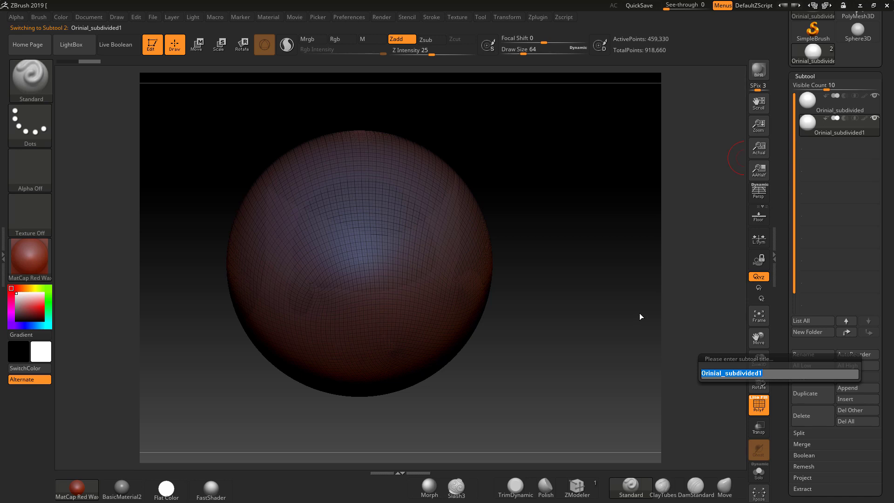
pyautogui.write('spherenosubs')
pyautogui.press('Return')
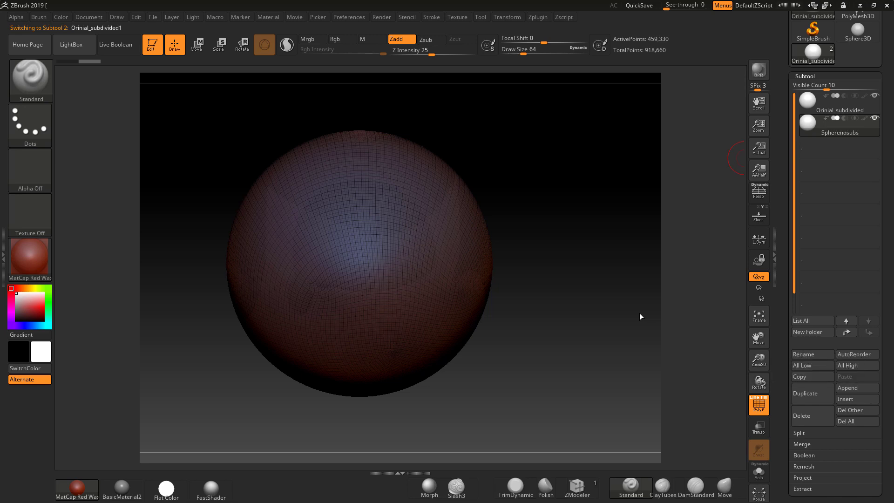
pyautogui.click(538, 18)
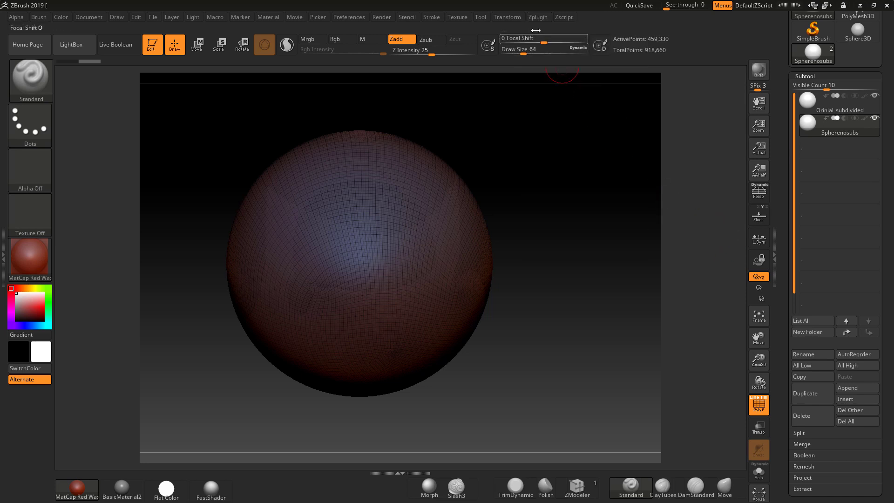
pyautogui.click(531, 16)
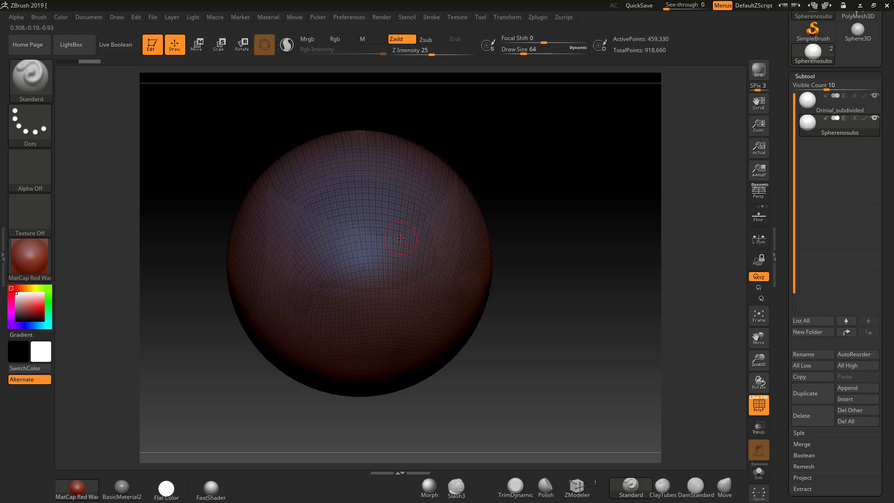
# Step: Delete the lower subdivision levels of the Spherenosubs subtool
pyautogui.scroll(-3, 837, 394)
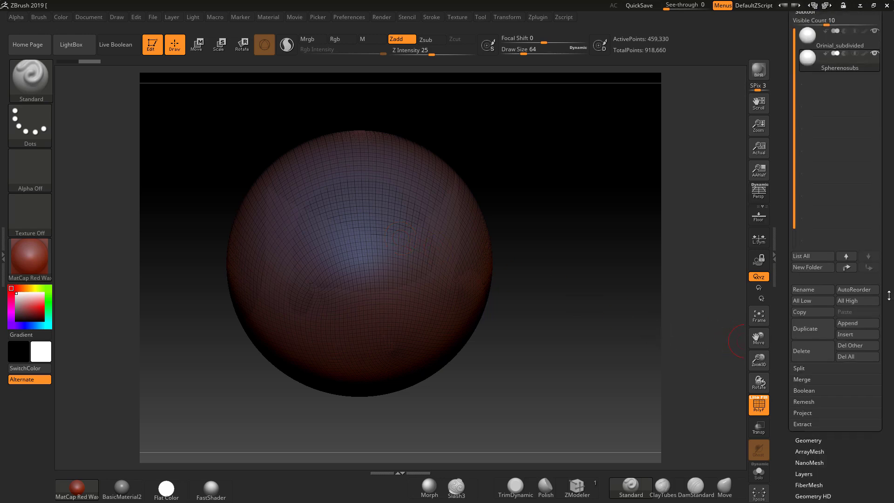
pyautogui.click(815, 401)
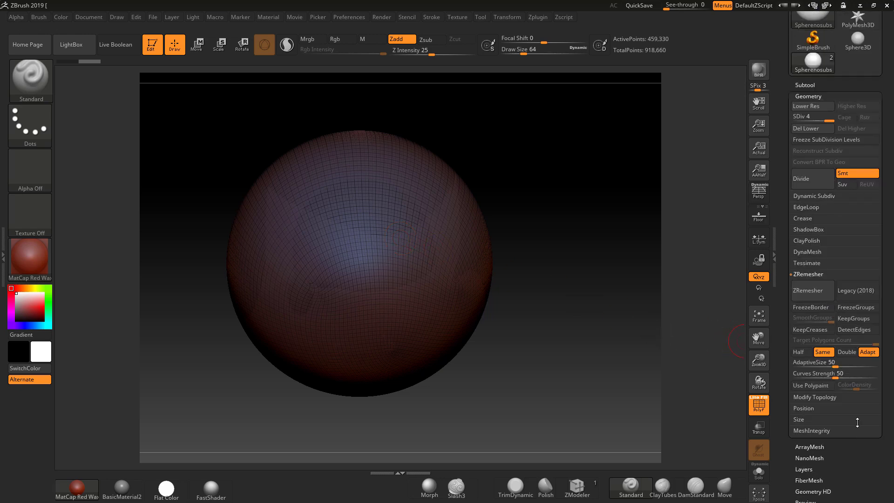
pyautogui.click(813, 129)
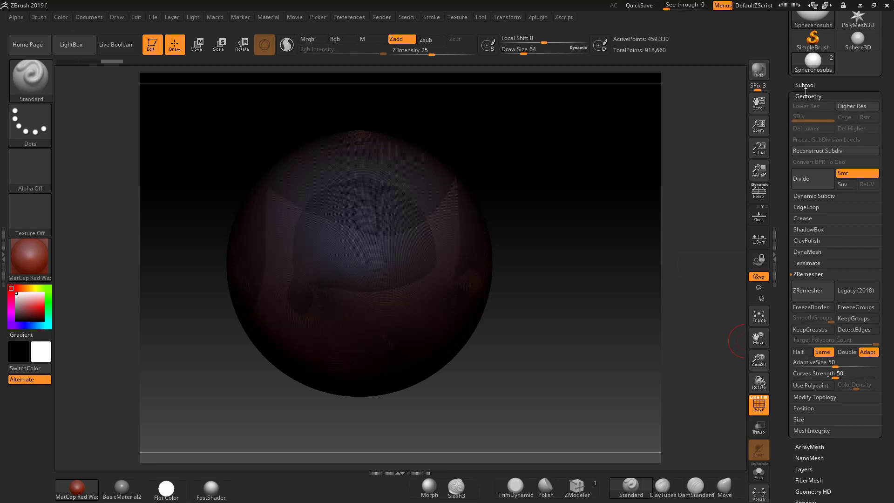
# Step: Hide the Orinial_subdivided subtool and turn off the PolyFrame wireframe
pyautogui.click(805, 85)
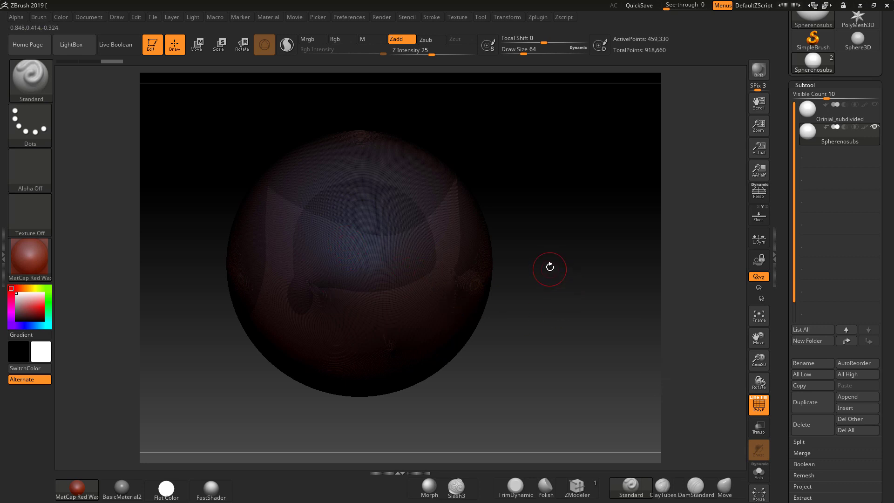
pyautogui.click(758, 405)
pyautogui.keyDown('ctrl'); pyautogui.moveTo(582, 301); pyautogui.dragTo(598, 349, button='right'); pyautogui.keyUp('ctrl')
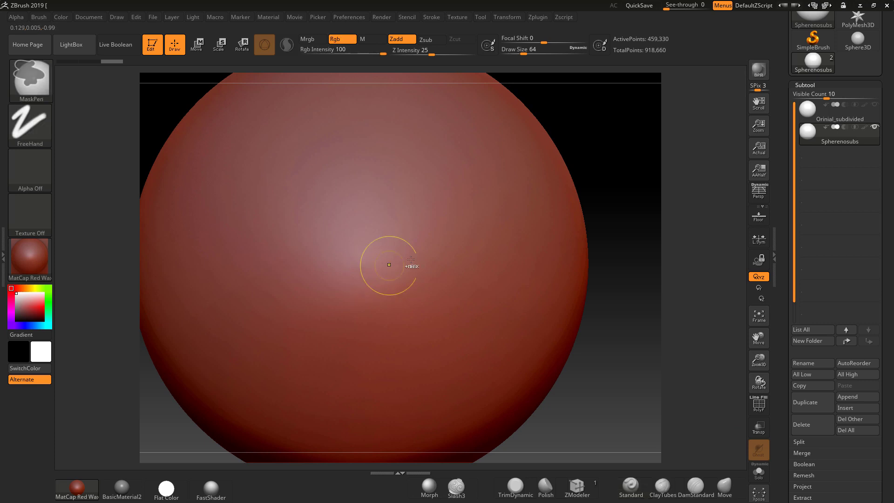
# Step: Paint a V-shaped test mask on the front of the sphere and clear it
pyautogui.moveTo(437, 230)
pyautogui.keyDown('ctrl'); pyautogui.mouseDown()
pyautogui.moveTo(342, 272)
pyautogui.moveTo(310, 238)
pyautogui.mouseUp(); pyautogui.keyUp('ctrl')
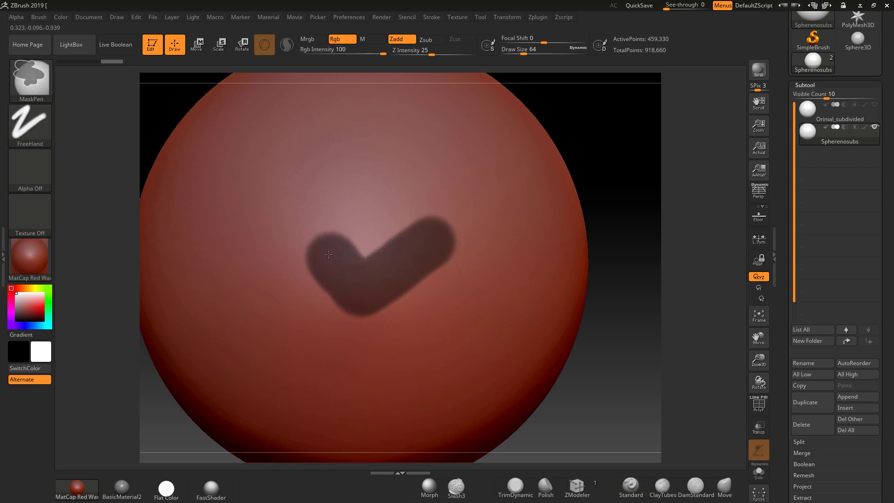
pyautogui.keyDown('ctrl'); pyautogui.moveTo(664, 379); pyautogui.dragTo(628, 354); pyautogui.keyUp('ctrl')
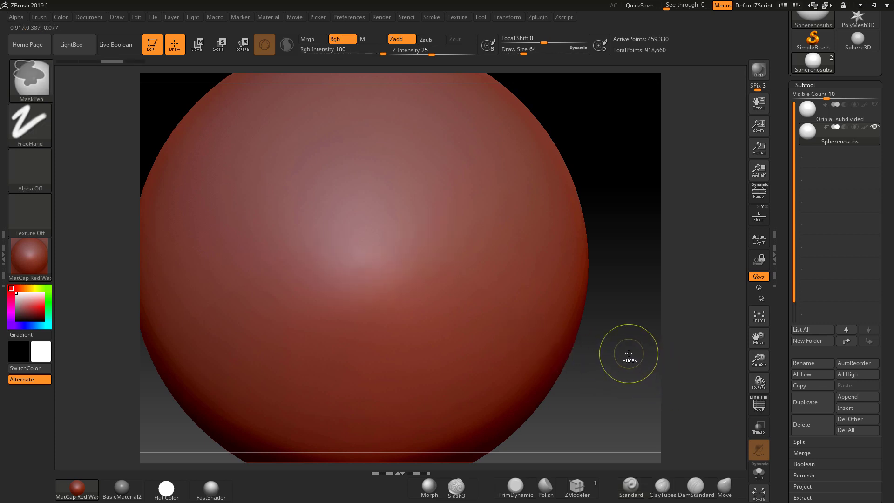
# Step: Divide the Spherenosubs sphere once more, test a diagonal mask stroke on it and clear the mask
pyautogui.hotkey('ctrl', 'd')
pyautogui.keyDown('ctrl'); pyautogui.moveTo(444, 223); pyautogui.dragTo(377, 281); pyautogui.keyUp('ctrl')
pyautogui.keyDown('ctrl'); pyautogui.moveTo(600, 342); pyautogui.dragTo(632, 360); pyautogui.keyUp('ctrl')
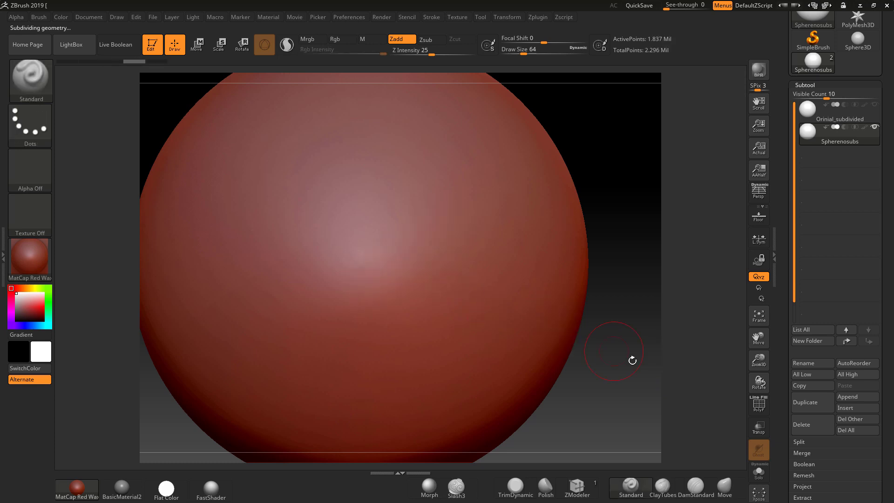
# Step: Delete the higher and lower subdivision levels of Spherenosubs, keeping only the level 2 mesh
pyautogui.moveTo(889, 443); pyautogui.dragTo(884, 393)
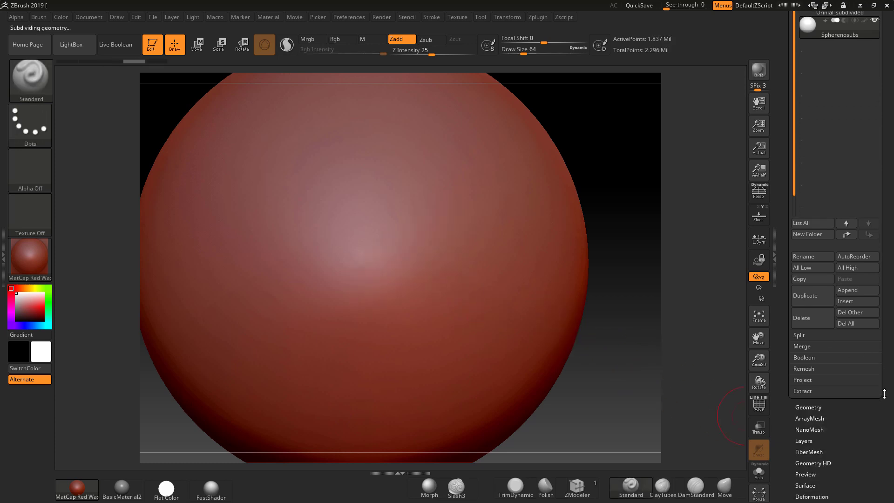
pyautogui.click(811, 408)
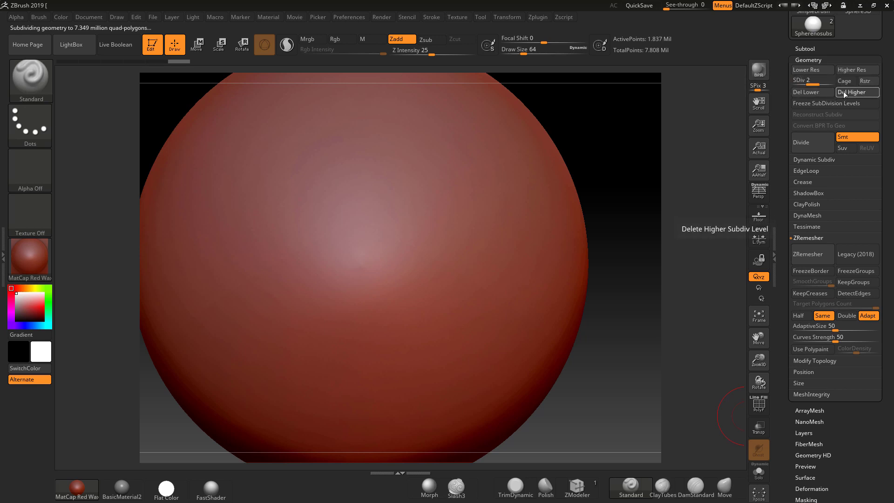
pyautogui.click(842, 91)
pyautogui.click(831, 91)
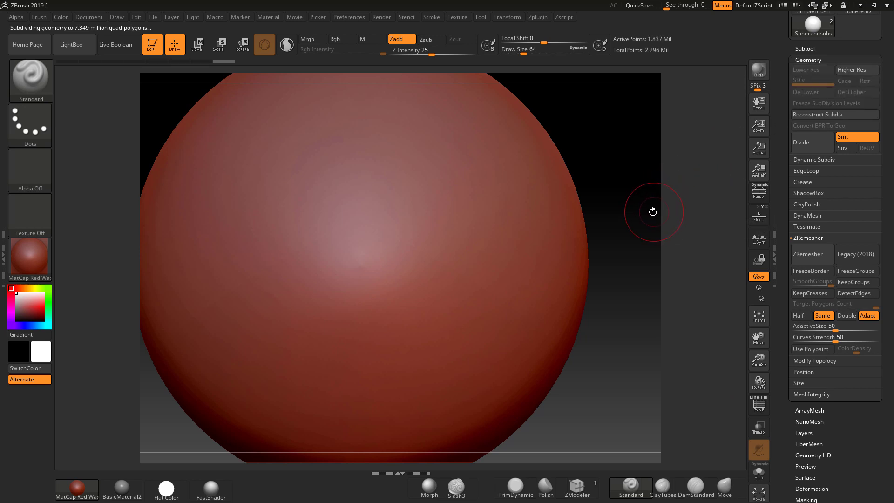
# Step: Paint a diagonal mask stroke on the front of the sphere, undo and repaint it, sharpen its edges, and clear the mask
pyautogui.keyDown('ctrl'); pyautogui.moveTo(454, 215); pyautogui.dragTo(370, 309); pyautogui.keyUp('ctrl')
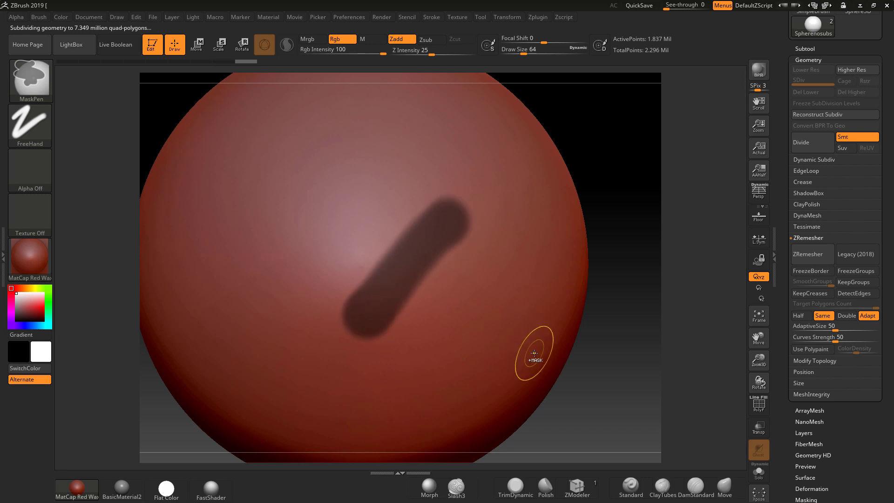
pyautogui.hotkey('ctrl', 'z')
pyautogui.keyDown('ctrl'); pyautogui.moveTo(440, 215); pyautogui.dragTo(391, 298); pyautogui.keyUp('ctrl')
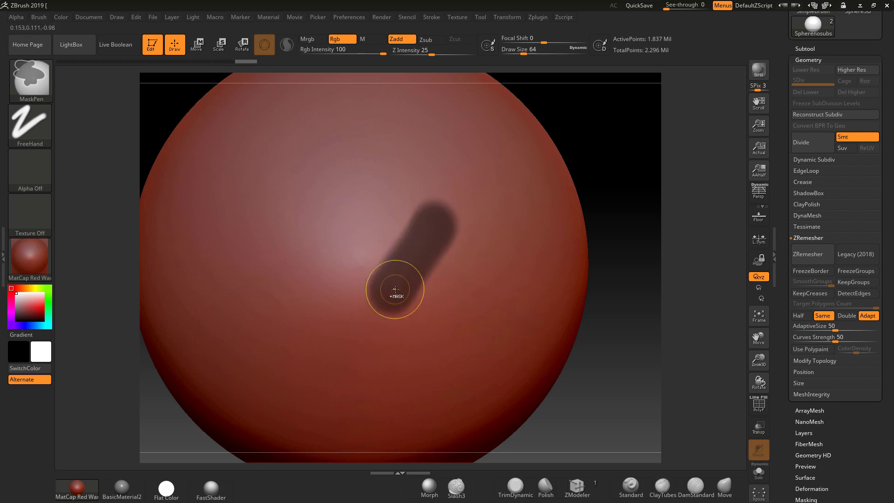
pyautogui.keyDown('ctrl'); pyautogui.keyDown('alt'); pyautogui.click(406, 253); pyautogui.keyUp('alt'); pyautogui.keyUp('ctrl')
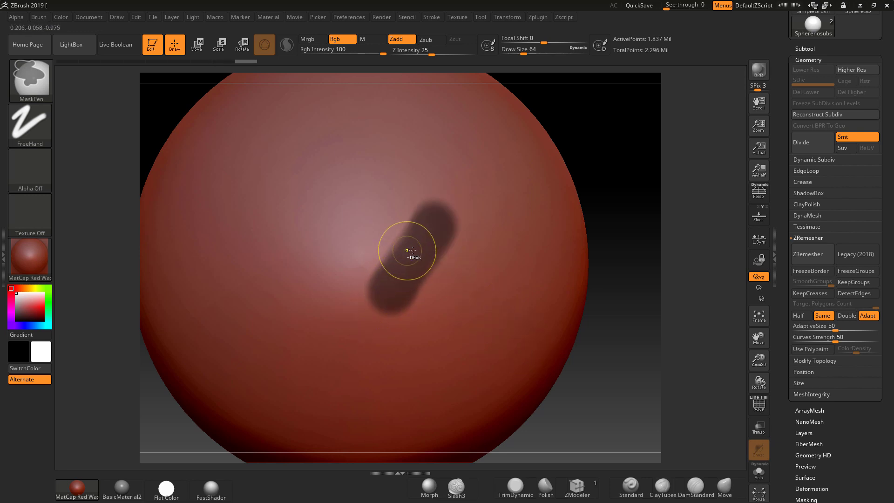
pyautogui.keyDown('ctrl'); pyautogui.keyDown('alt'); pyautogui.click(410, 249); pyautogui.keyUp('alt'); pyautogui.keyUp('ctrl')
pyautogui.keyDown('ctrl'); pyautogui.keyDown('alt'); pyautogui.click(412, 251); pyautogui.keyUp('alt'); pyautogui.keyUp('ctrl')
pyautogui.keyDown('ctrl'); pyautogui.keyDown('alt'); pyautogui.click(411, 255); pyautogui.keyUp('alt'); pyautogui.keyUp('ctrl')
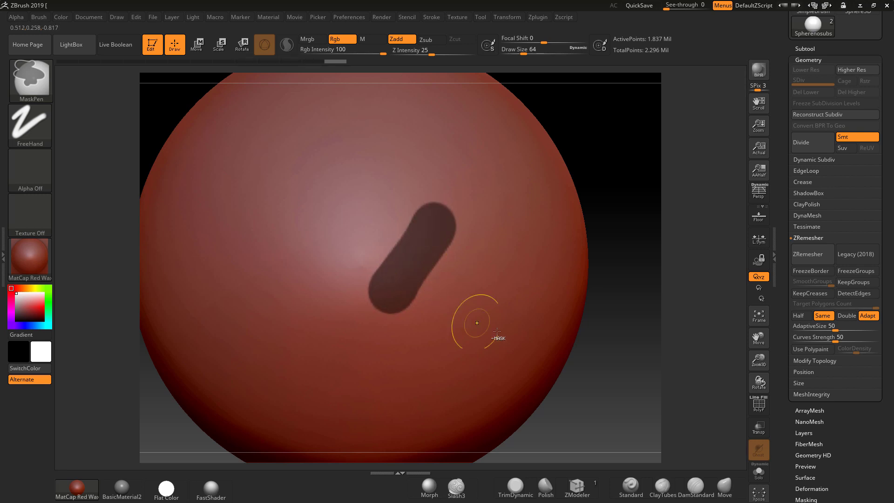
pyautogui.moveTo(665, 266)
pyautogui.keyDown('ctrl'); pyautogui.mouseDown()
pyautogui.moveTo(681, 302)
pyautogui.moveTo(626, 273)
pyautogui.moveTo(600, 301)
pyautogui.moveTo(569, 297)
pyautogui.mouseUp(); pyautogui.keyUp('ctrl')
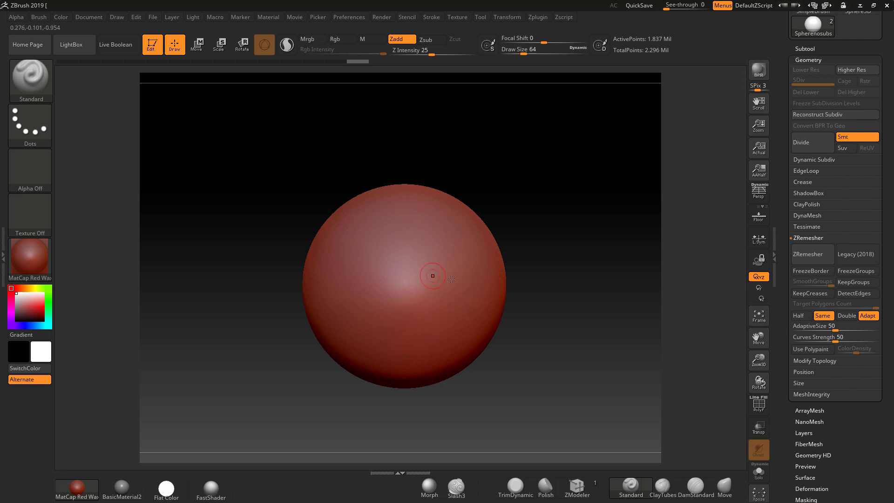
# Step: Switch the active tool to the Cylinder3D primitive
pyautogui.scroll(3, 807, 108)
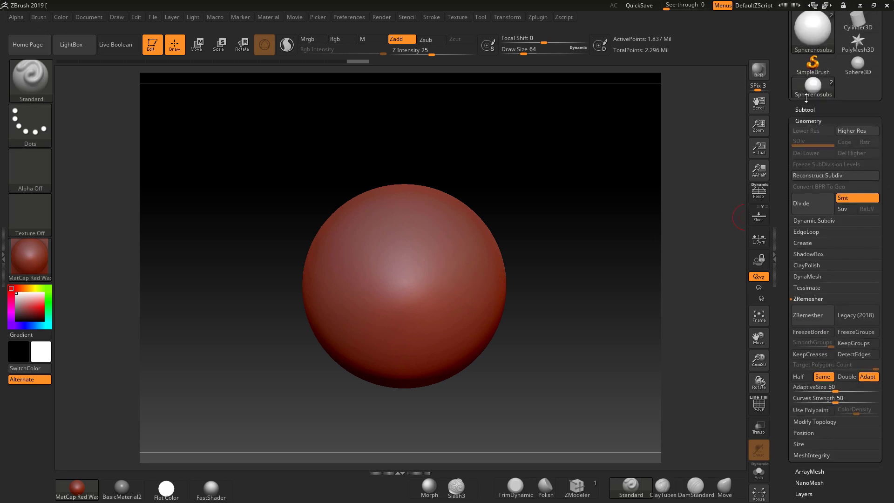
pyautogui.click(814, 33)
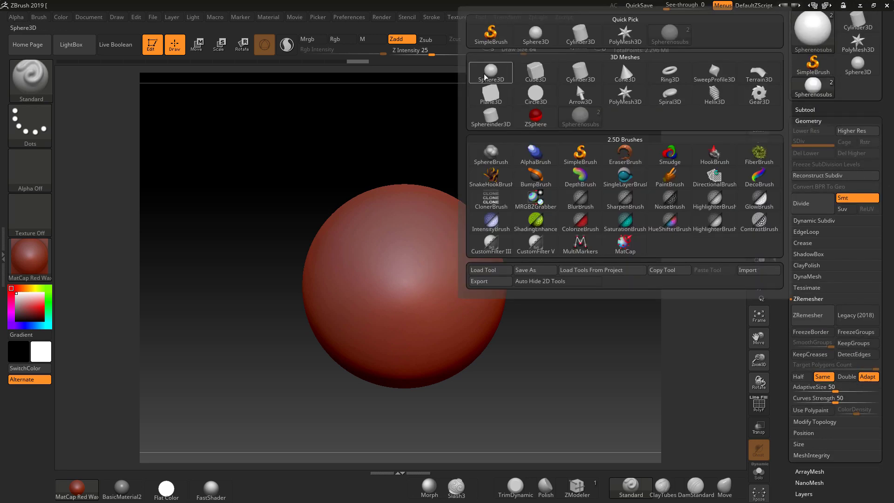
pyautogui.moveTo(493, 115)
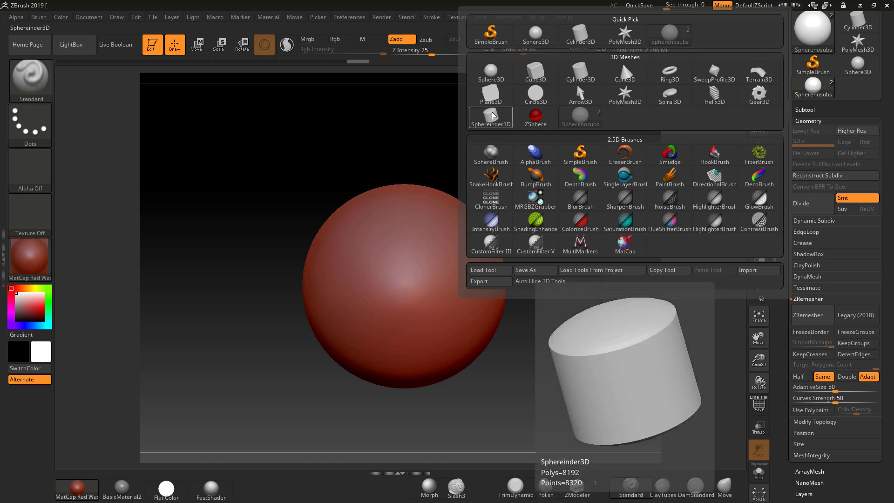
pyautogui.click(580, 73)
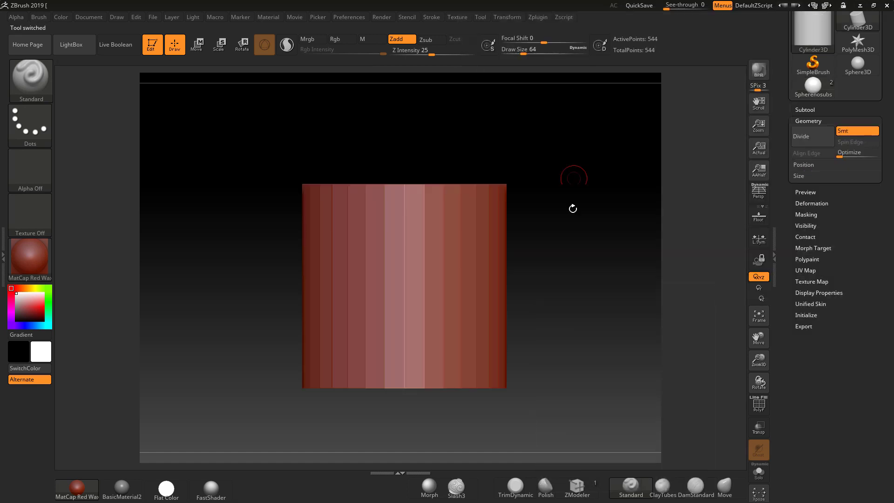
pyautogui.moveTo(571, 265); pyautogui.dragTo(585, 300)
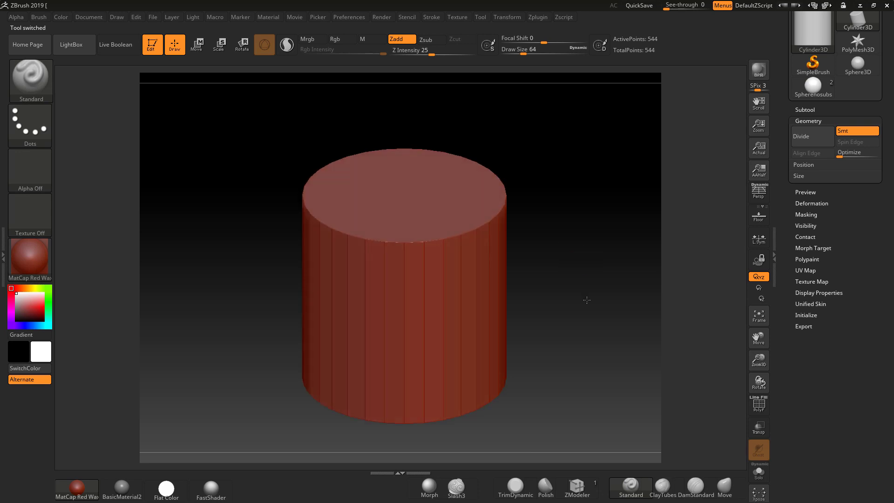
# Step: Initialize the cylinder with Inner Radius 91, HDivide 8 and VDivide 4, showing its polyframe
pyautogui.click(810, 315)
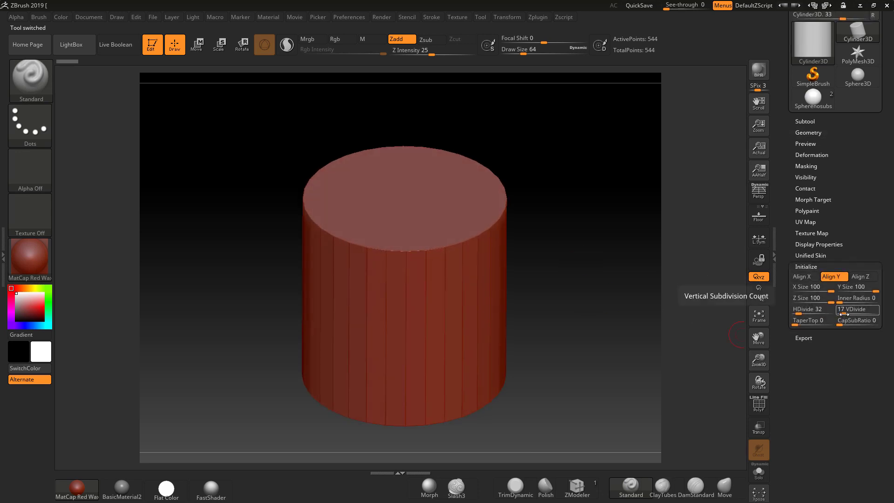
pyautogui.moveTo(832, 301); pyautogui.dragTo(872, 296)
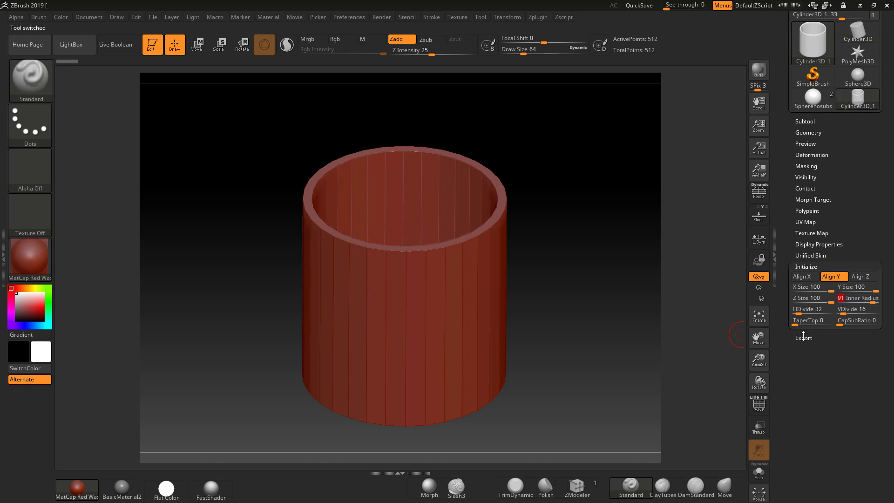
pyautogui.click(797, 309)
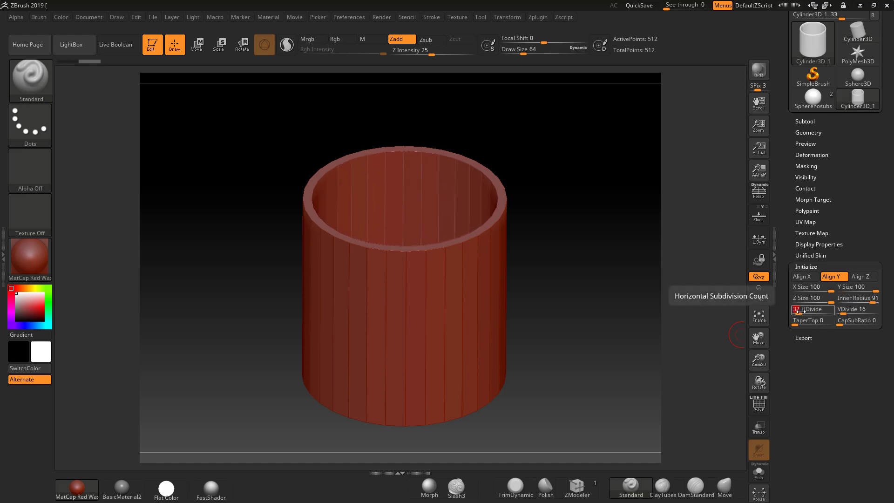
pyautogui.write('8')
pyautogui.press('Return')
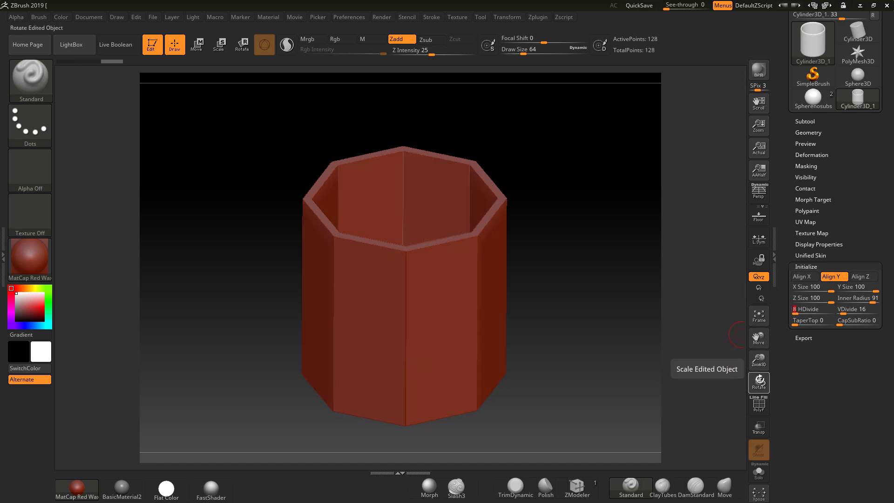
pyautogui.click(758, 404)
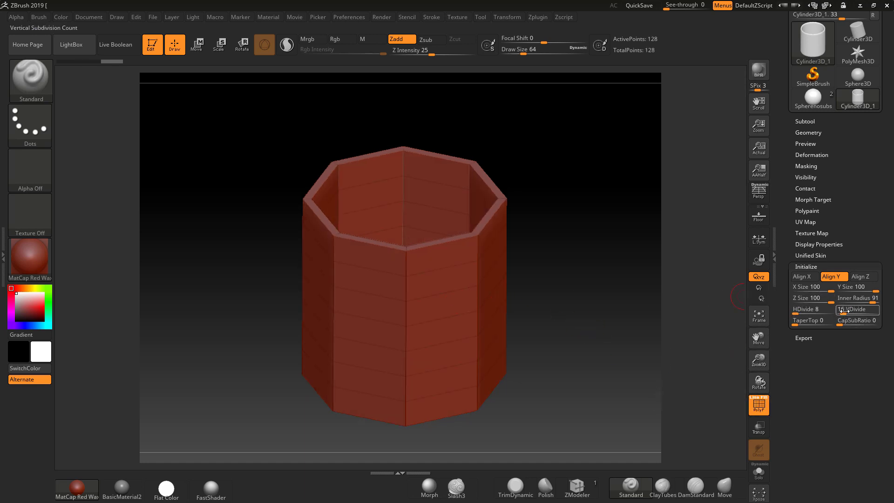
pyautogui.moveTo(843, 313); pyautogui.dragTo(836, 313)
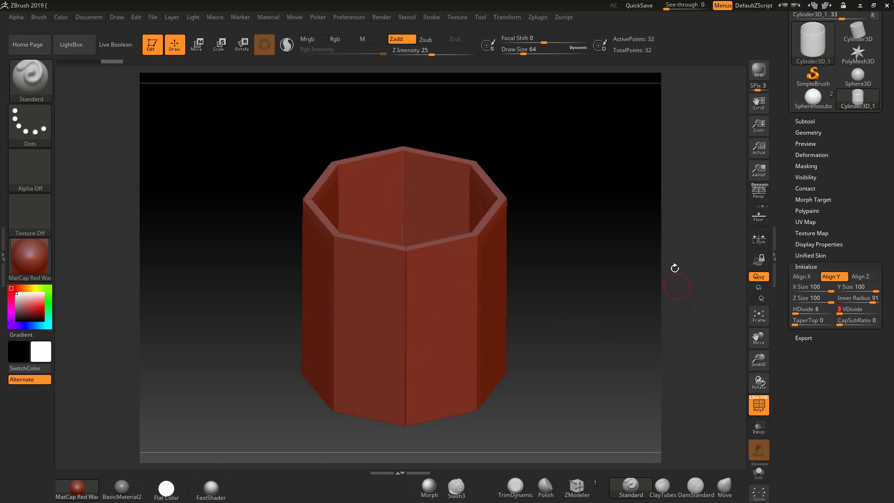
# Step: Convert the octagonal tube to a PolyMesh3D and rotate it about its vertical axis so its sides align with the top view's horizontal and vertical
pyautogui.moveTo(869, 184); pyautogui.dragTo(872, 218)
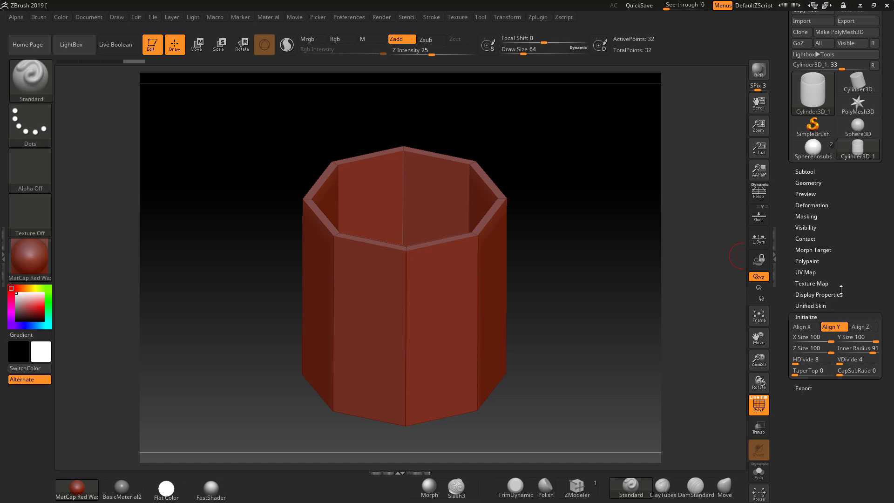
pyautogui.moveTo(877, 272); pyautogui.dragTo(877, 275)
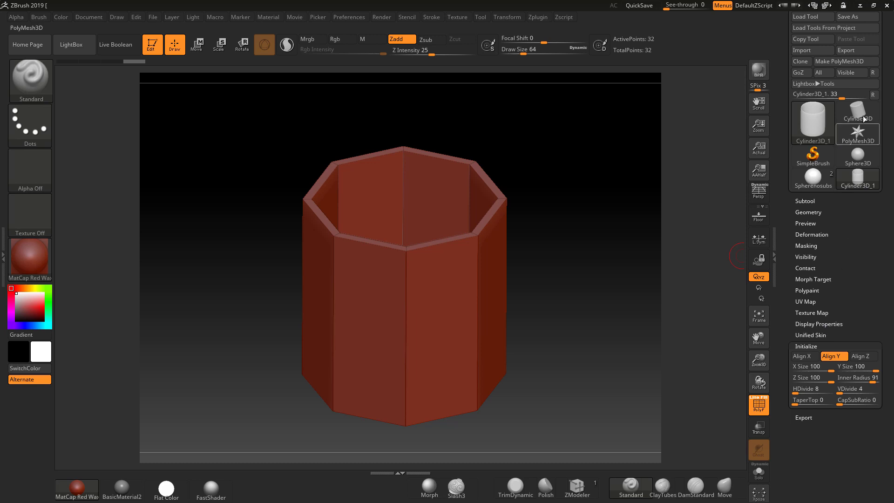
pyautogui.click(837, 64)
pyautogui.moveTo(648, 220)
pyautogui.mouseDown()
pyautogui.moveTo(644, 257)
pyautogui.moveTo(635, 198)
pyautogui.moveTo(597, 208)
pyautogui.moveTo(602, 236)
pyautogui.moveTo(380, 127)
pyautogui.mouseUp()
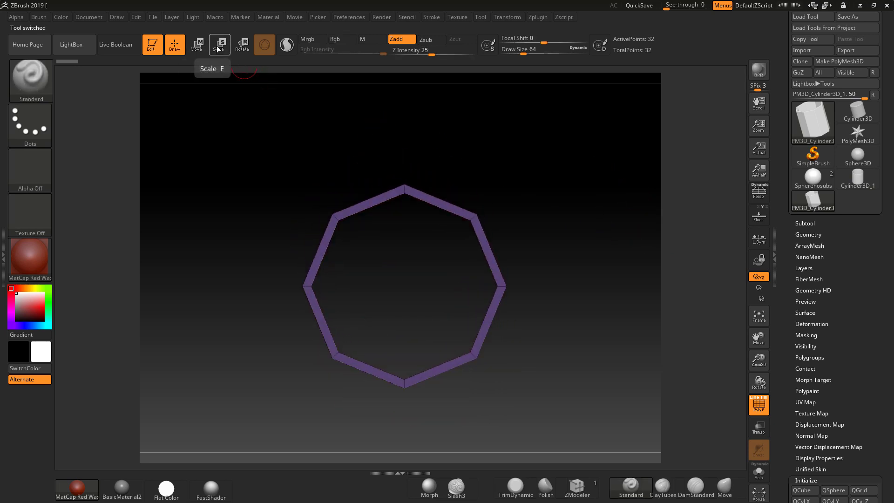
pyautogui.click(242, 44)
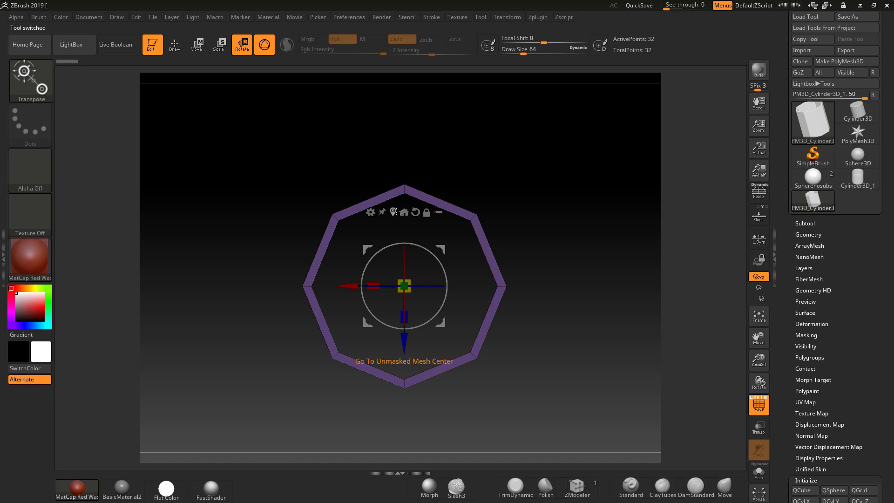
pyautogui.moveTo(418, 245); pyautogui.dragTo(431, 254)
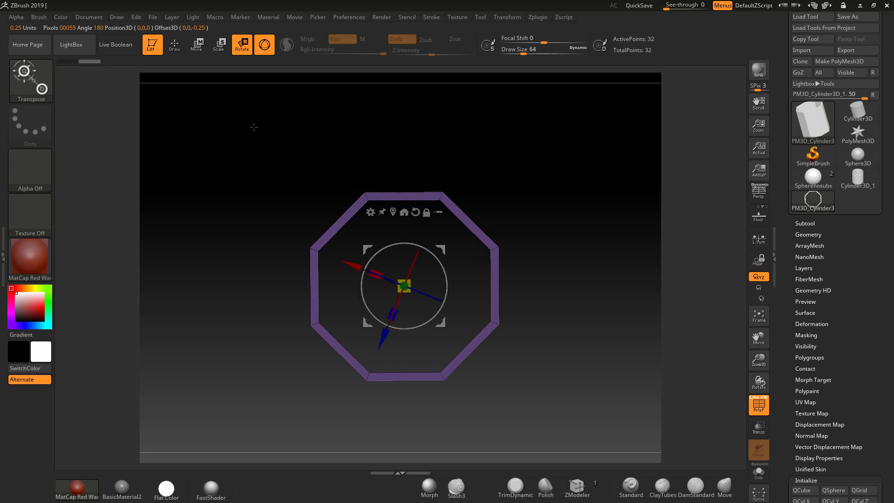
# Step: Mask the right half of the octagonal tube and invert the mask so that the left half is masked
pyautogui.click(174, 45)
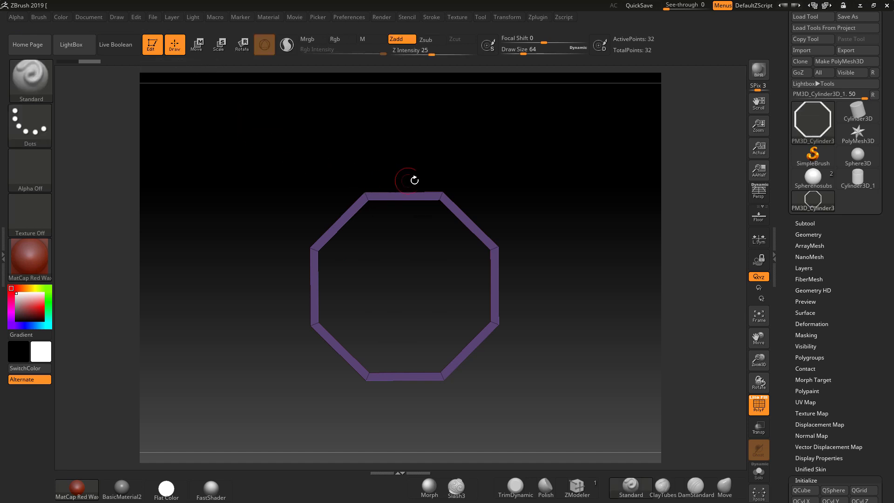
pyautogui.keyDown('ctrl'); pyautogui.moveTo(399, 160); pyautogui.dragTo(553, 442); pyautogui.keyUp('ctrl')
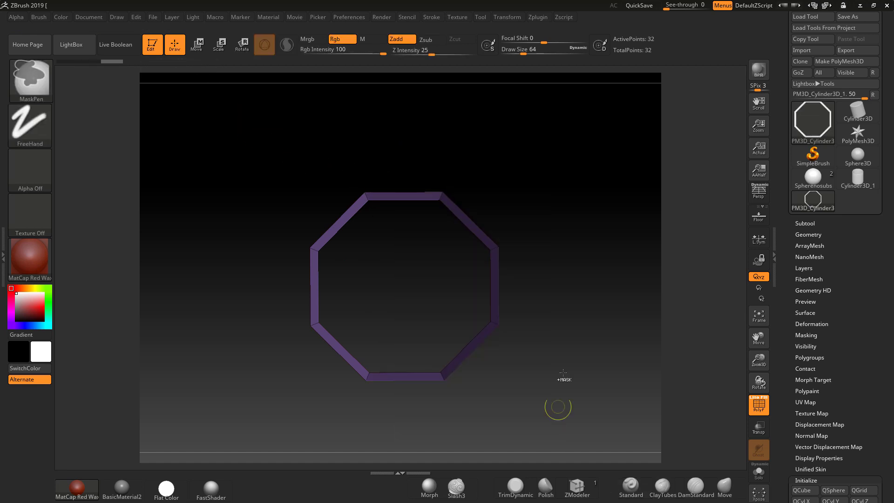
pyautogui.keyDown('ctrl'); pyautogui.click(556, 207); pyautogui.keyUp('ctrl')
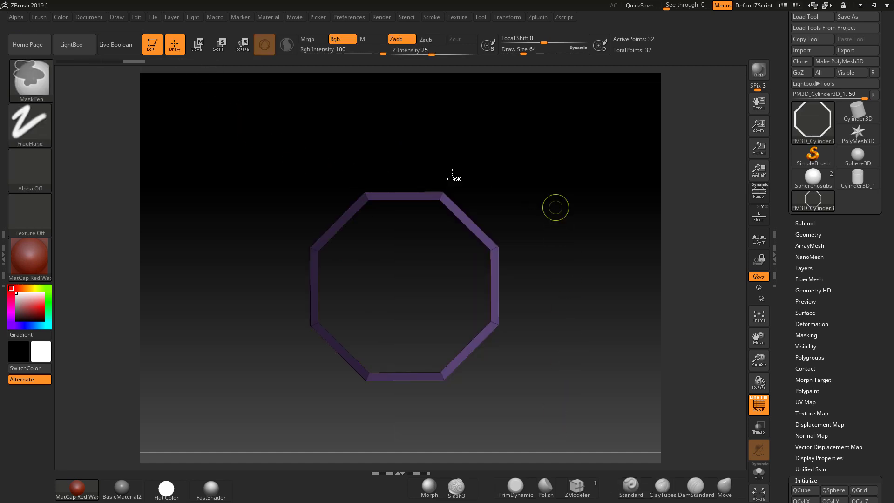
# Step: Reset the gizmo orientation, move the tube's unmasked half outward along X to elongate the shape, and clear the mask
pyautogui.click(197, 45)
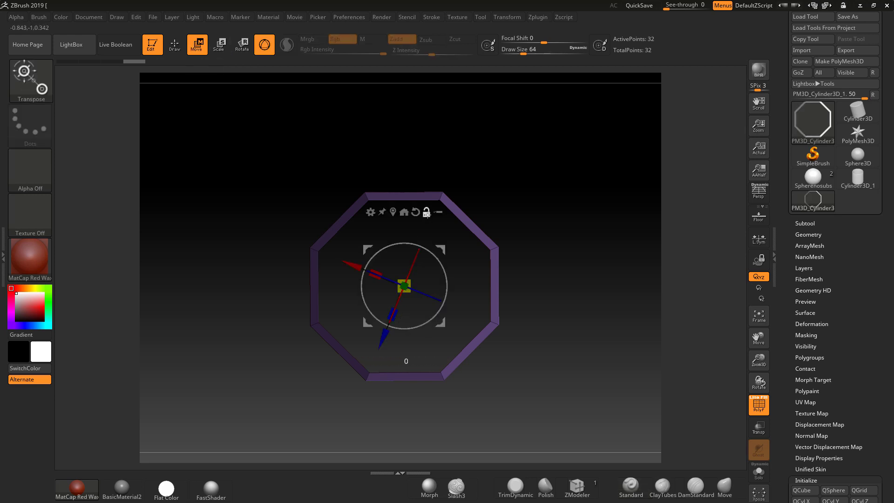
pyautogui.click(417, 213)
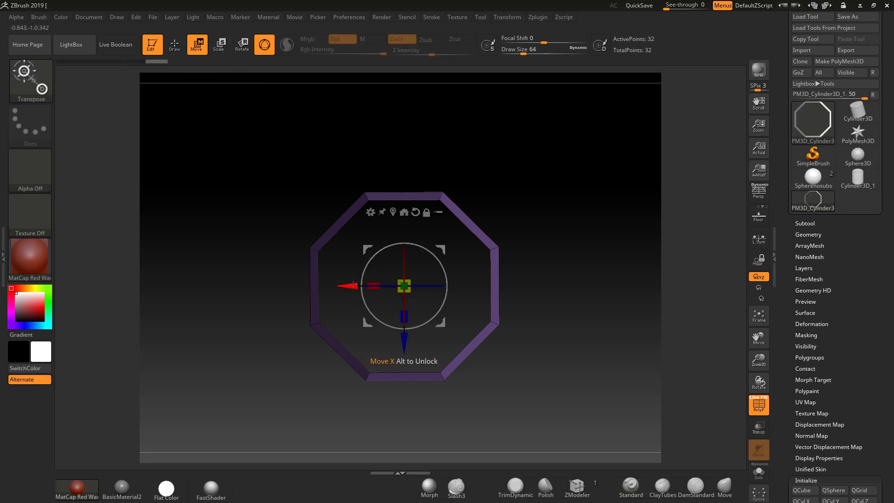
pyautogui.moveTo(353, 285); pyautogui.dragTo(606, 313)
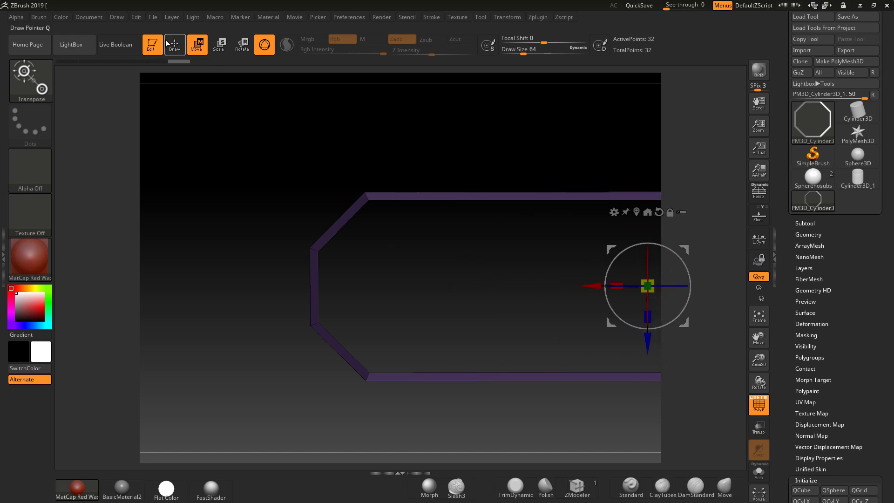
pyautogui.keyDown('ctrl'); pyautogui.moveTo(364, 113); pyautogui.dragTo(318, 126); pyautogui.keyUp('ctrl')
pyautogui.moveTo(516, 143); pyautogui.dragTo(574, 188)
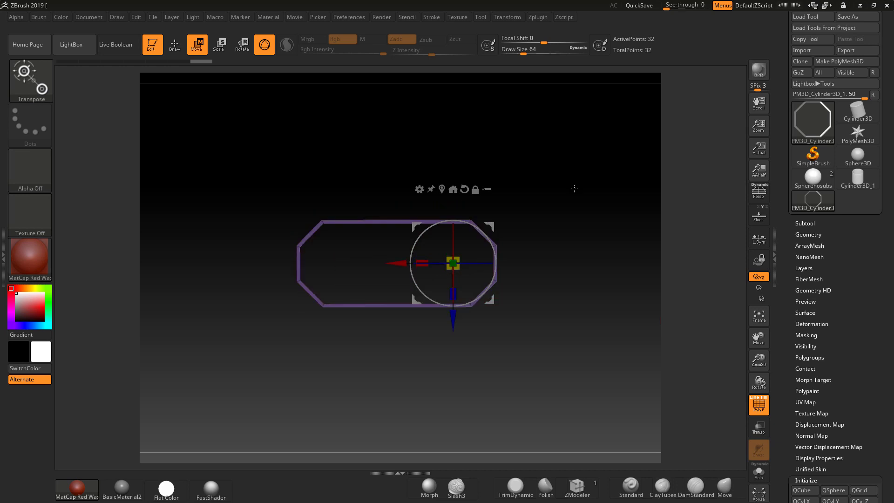
pyautogui.click(174, 44)
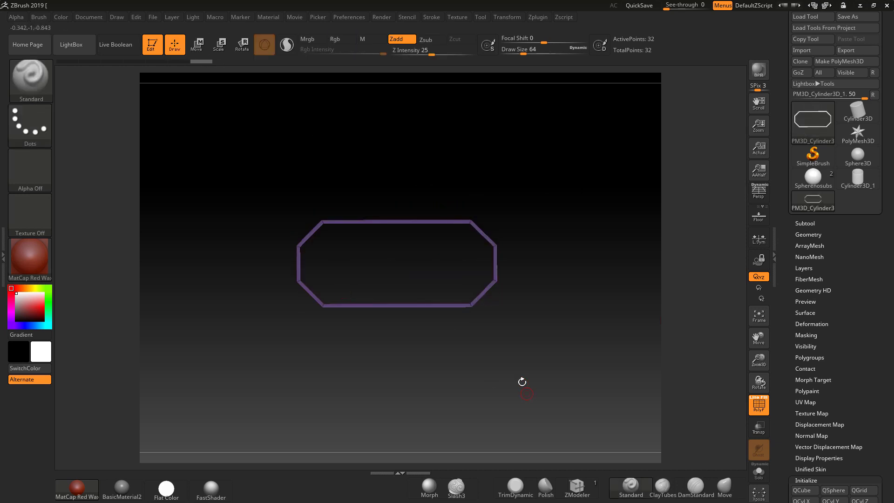
# Step: Preview the elongated tube with Dynamic Subdiv and turn the preview off again
pyautogui.moveTo(522, 382); pyautogui.dragTo(555, 317)
pyautogui.click(801, 235)
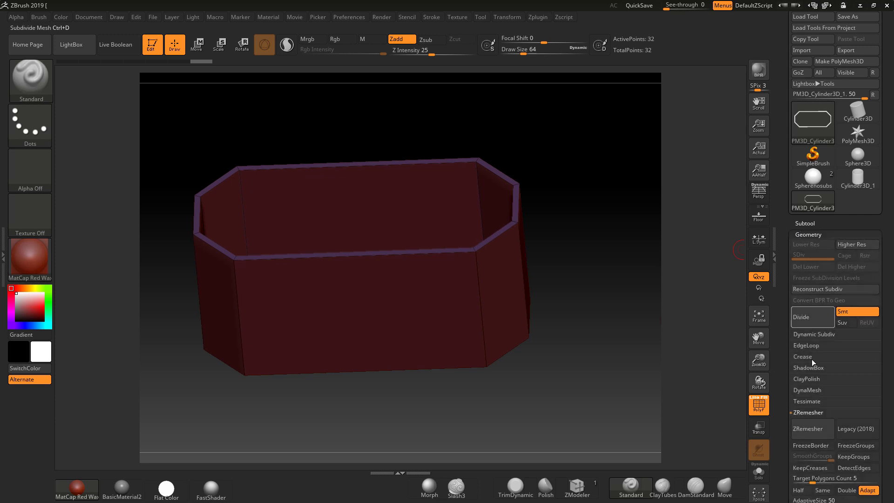
pyautogui.click(805, 333)
pyautogui.click(805, 345)
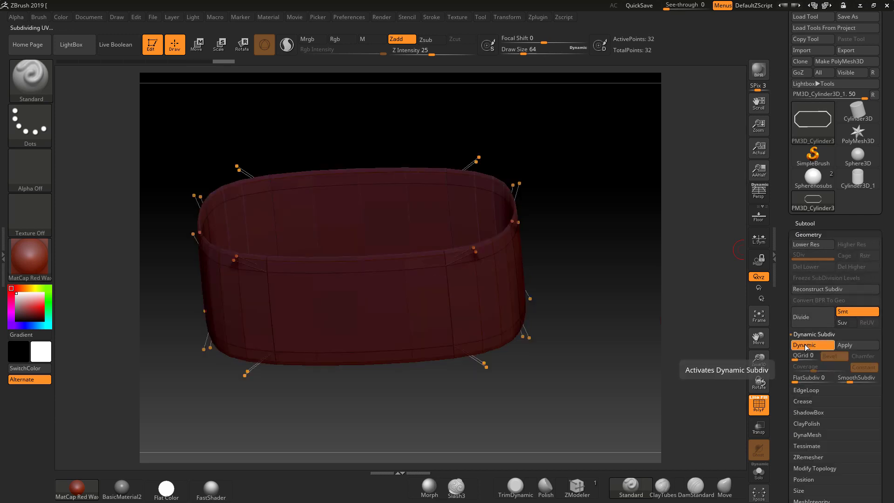
pyautogui.click(804, 346)
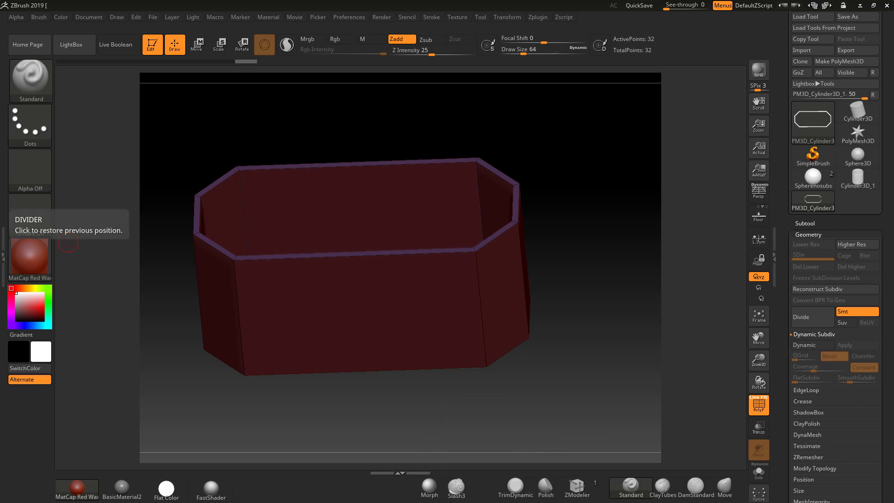
# Step: Switch to the ZModeler brush, insert a single edge loop across the tube's long front side and undo it
pyautogui.click(585, 487)
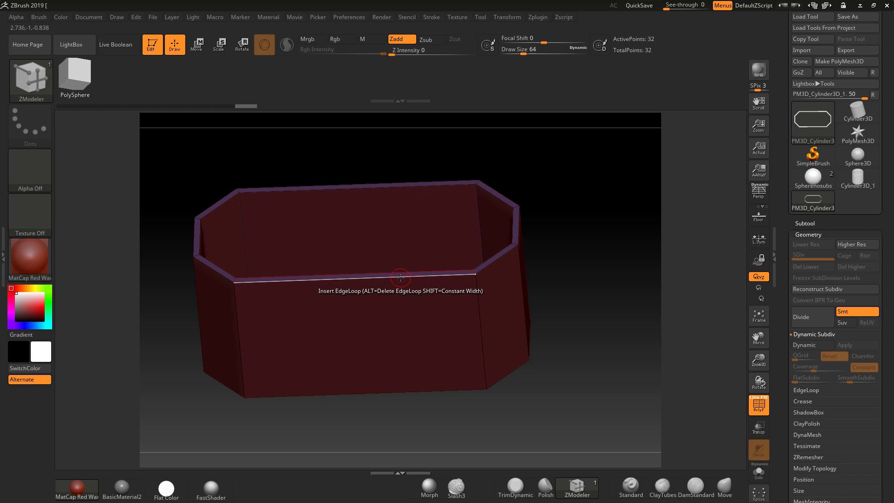
pyautogui.keyDown('ctrl'); pyautogui.moveTo(587, 301); pyautogui.dragTo(654, 312, button='right'); pyautogui.keyUp('ctrl')
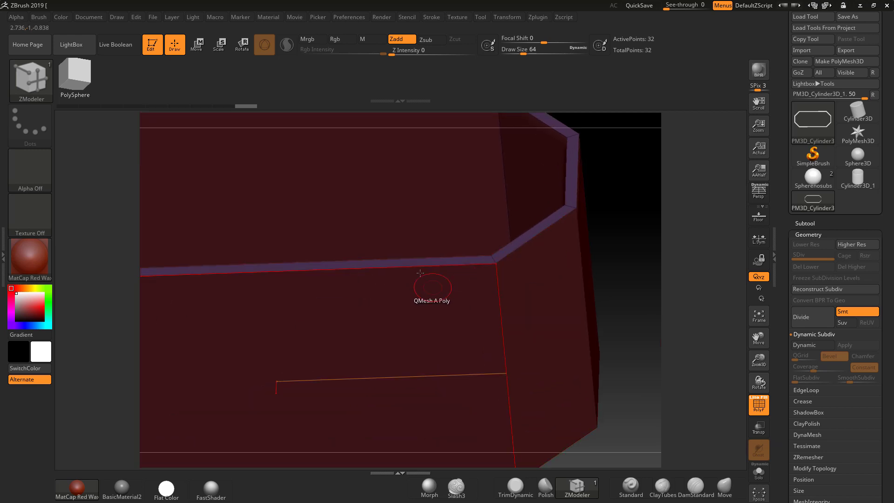
pyautogui.press('space')
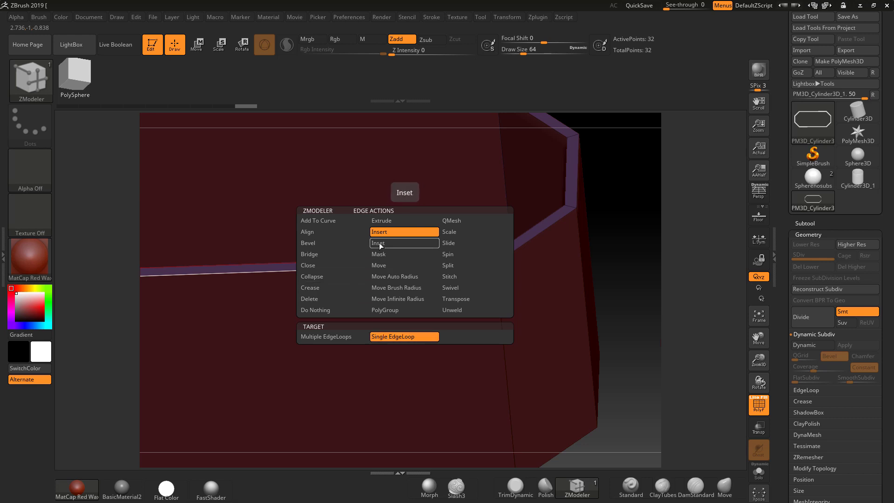
pyautogui.click(329, 269)
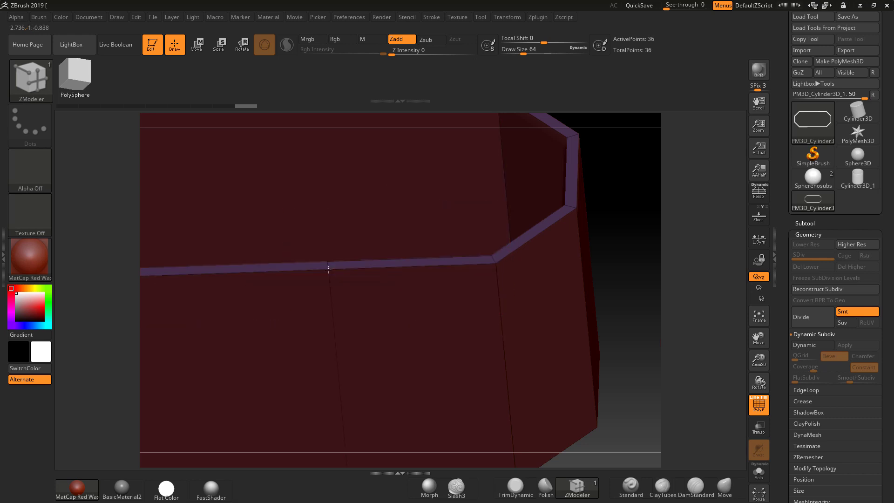
pyautogui.hotkey('ctrl', 'z')
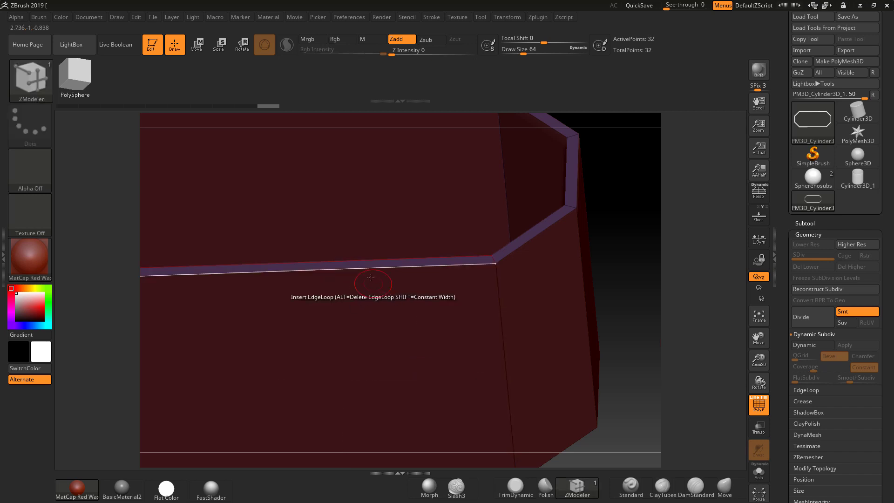
# Step: Set the ZModeler edge action to Crease with the EdgeLoop Complete target and crease the rim edge loops at both open ends of the tube
pyautogui.press('space')
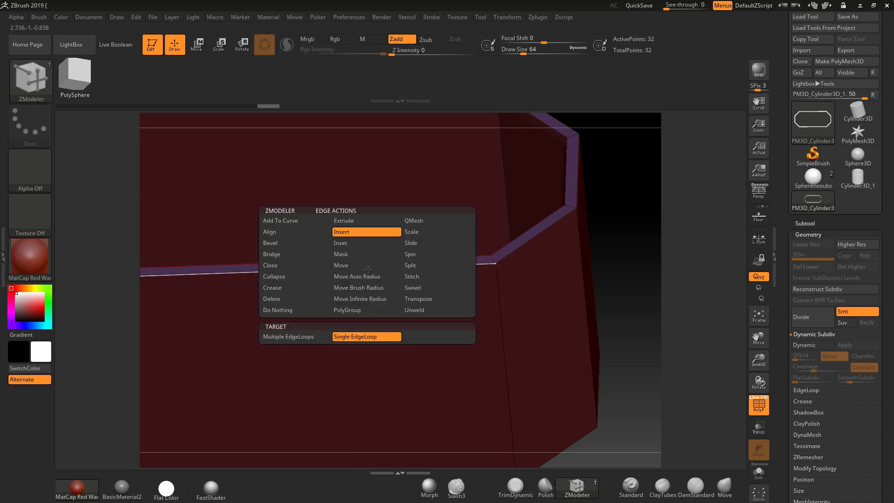
pyautogui.click(275, 288)
pyautogui.click(301, 348)
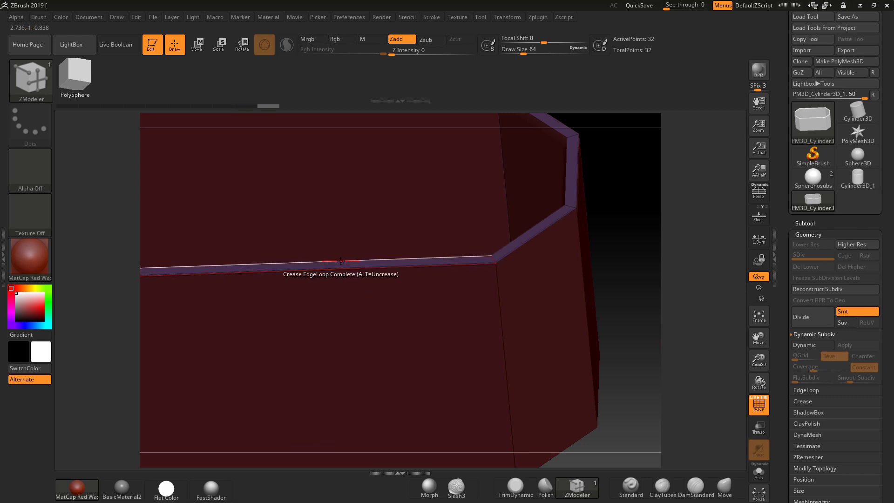
pyautogui.keyDown('ctrl'); pyautogui.moveTo(631, 277); pyautogui.dragTo(793, 460, button='right'); pyautogui.keyUp('ctrl')
pyautogui.press('f')
pyautogui.moveTo(528, 361); pyautogui.dragTo(576, 309)
pyautogui.keyDown('ctrl'); pyautogui.moveTo(577, 310); pyautogui.dragTo(536, 243, button='right'); pyautogui.keyUp('ctrl')
pyautogui.keyDown('ctrl'); pyautogui.moveTo(553, 286); pyautogui.dragTo(628, 259, button='right'); pyautogui.keyUp('ctrl')
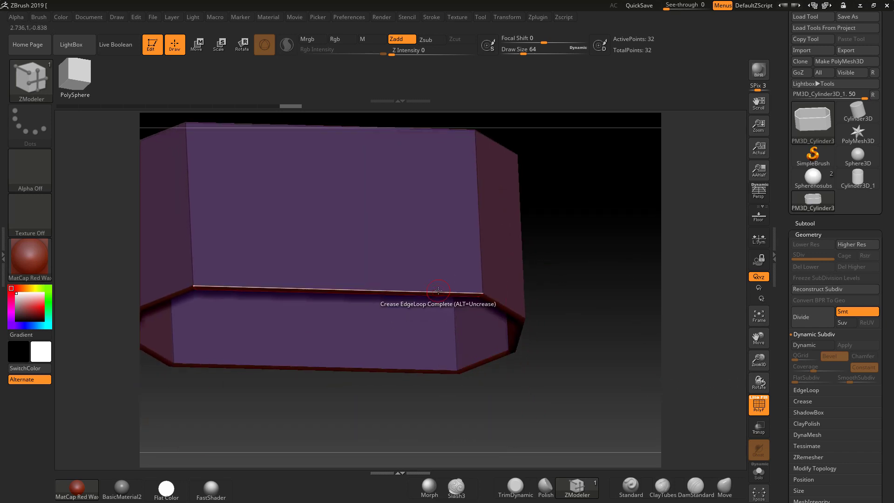
pyautogui.click(438, 292)
# Step: Inspect the creased rims, preview the tube with Dynamic Subdiv and turn the preview off again
pyautogui.moveTo(536, 327); pyautogui.dragTo(576, 290, button='right')
pyautogui.moveTo(575, 290); pyautogui.dragTo(495, 309)
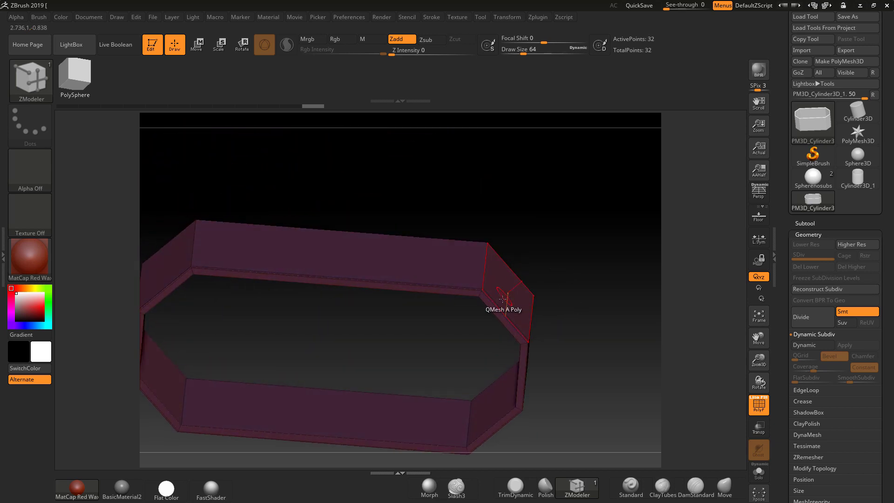
pyautogui.keyDown('ctrl'); pyautogui.moveTo(581, 311); pyautogui.dragTo(605, 404, button='right'); pyautogui.keyUp('ctrl')
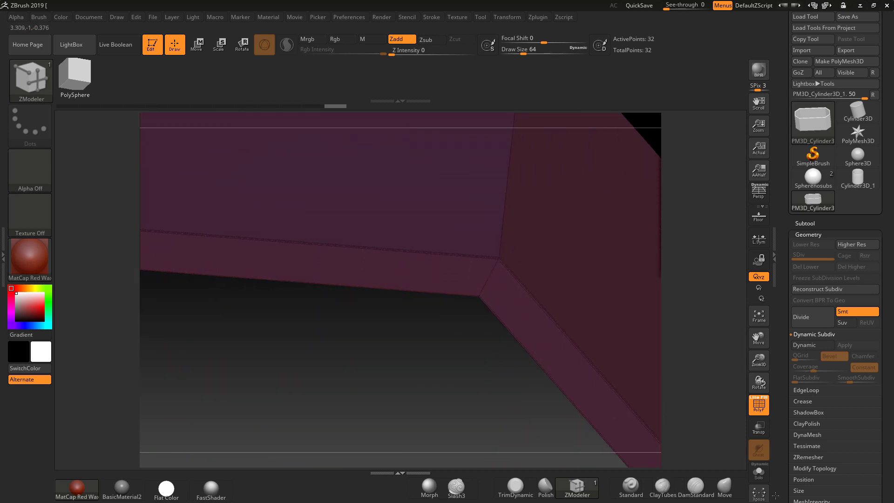
pyautogui.keyDown('ctrl'); pyautogui.moveTo(567, 340); pyautogui.dragTo(475, 256, button='right'); pyautogui.keyUp('ctrl')
pyautogui.moveTo(475, 256); pyautogui.dragTo(527, 392)
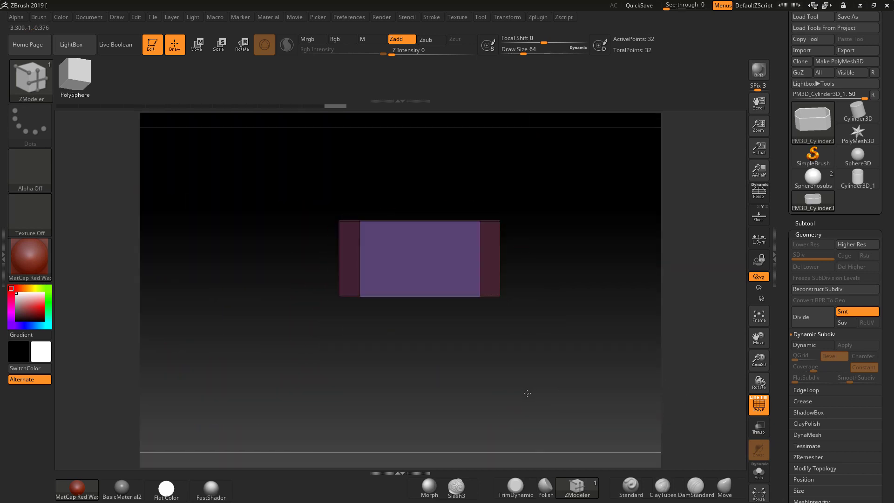
pyautogui.moveTo(560, 334); pyautogui.dragTo(577, 370)
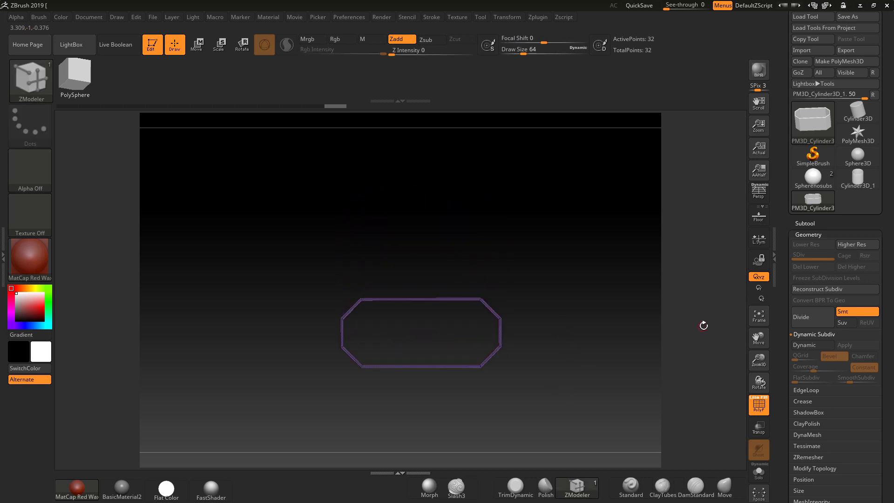
pyautogui.click(811, 345)
pyautogui.click(389, 301)
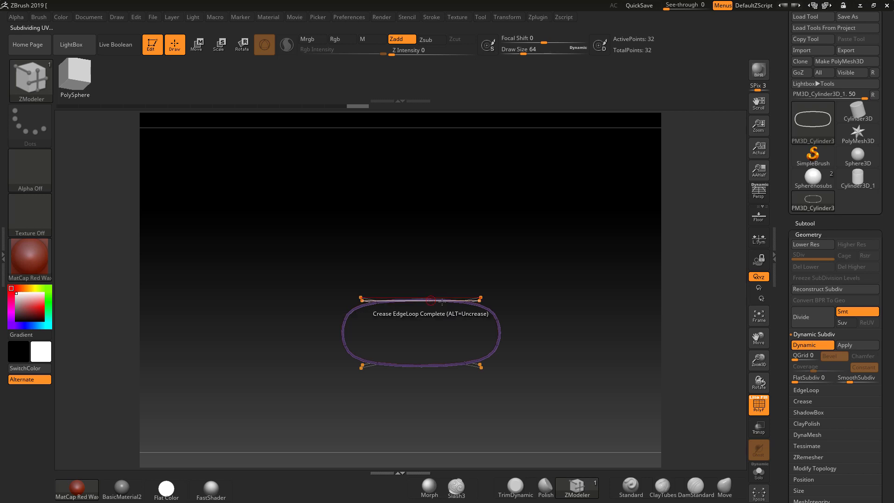
pyautogui.click(810, 345)
# Step: Switch the ZModeler edge action to Insert with Multiple EdgeLoops and add six evenly spaced loops across the tube's long front side
pyautogui.moveTo(565, 310); pyautogui.dragTo(590, 315)
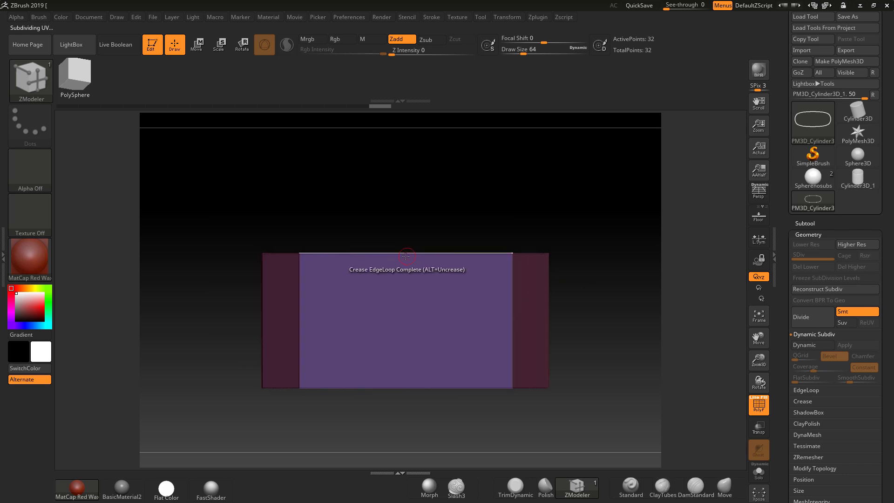
pyautogui.press('space')
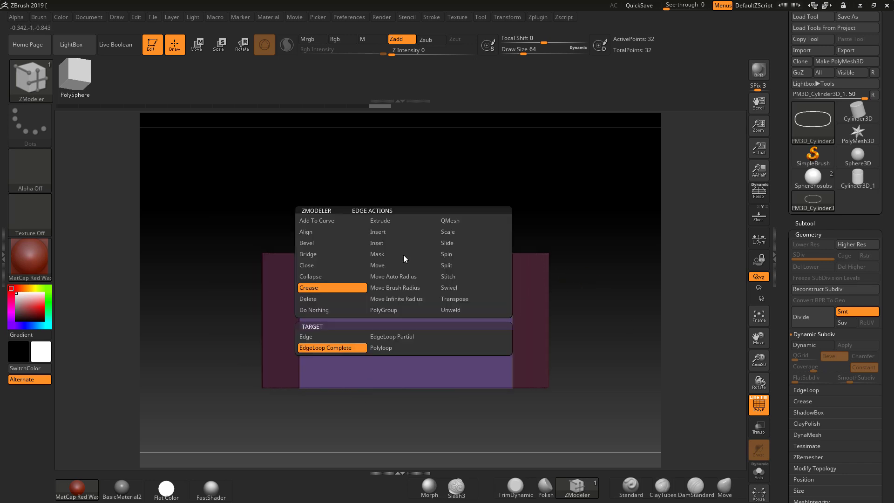
pyautogui.click(383, 234)
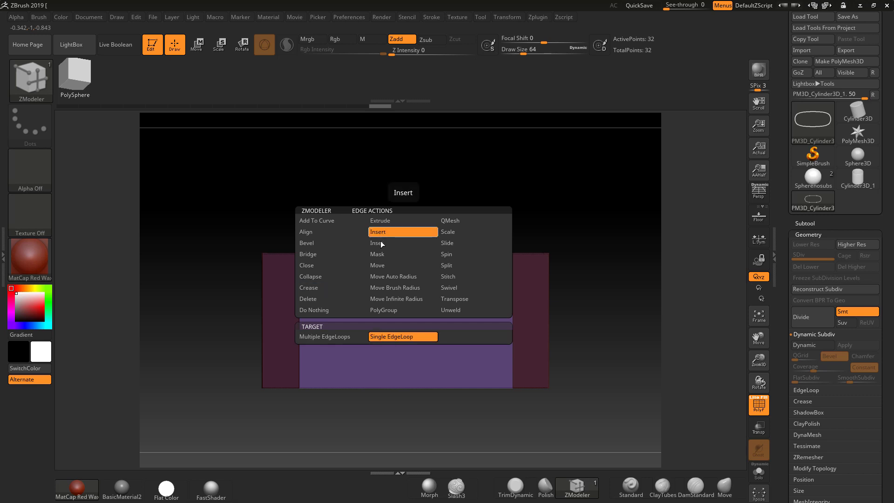
pyautogui.click(332, 337)
pyautogui.click(408, 253)
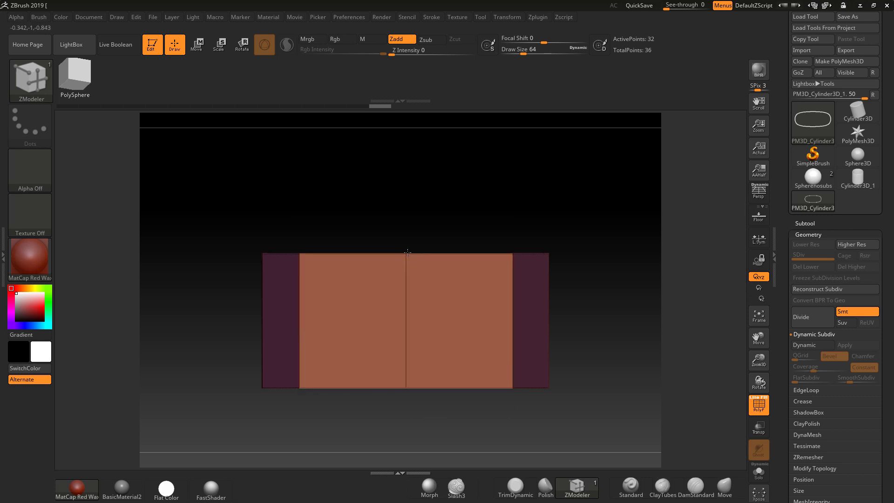
pyautogui.moveTo(429, 256); pyautogui.dragTo(440, 280)
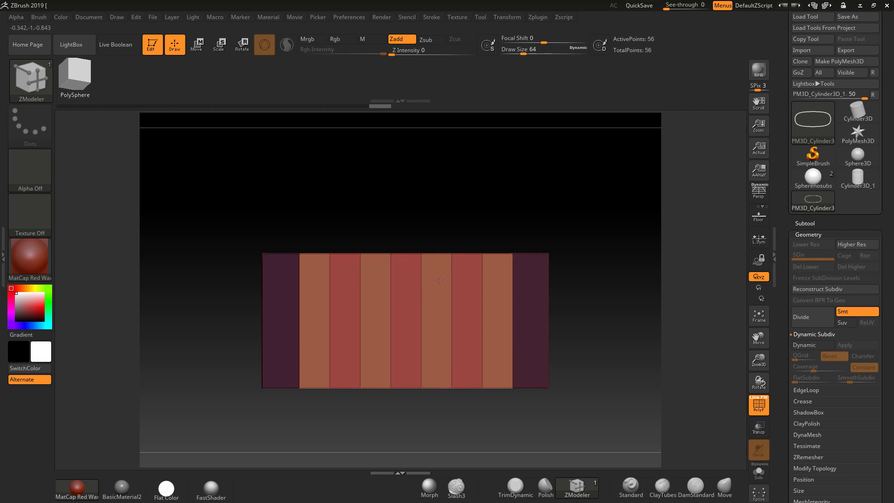
# Step: Insert edge loops across the opposite long side of the tube with the Multiple EdgeLoops target
pyautogui.moveTo(570, 259); pyautogui.dragTo(574, 383)
pyautogui.moveTo(557, 293); pyautogui.dragTo(571, 270)
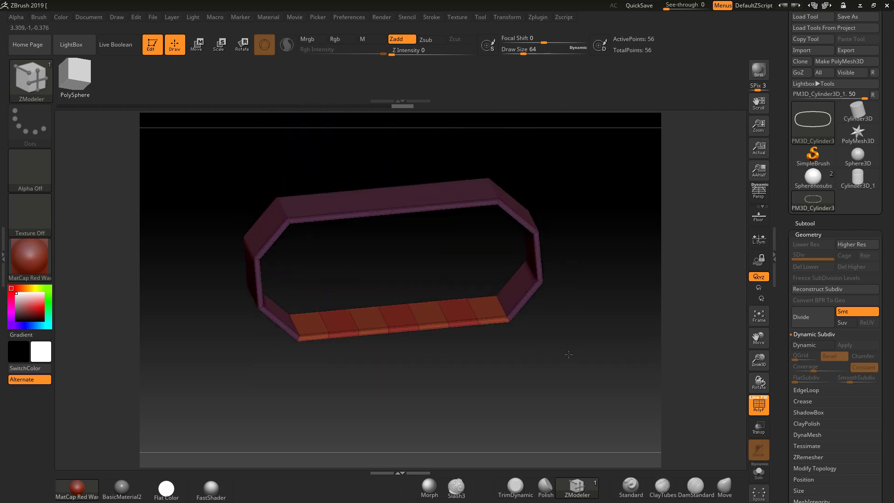
pyautogui.click(395, 209)
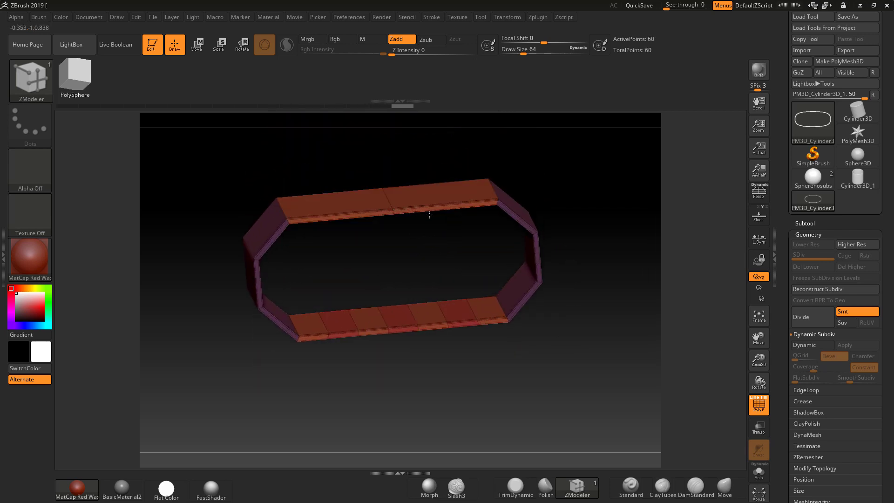
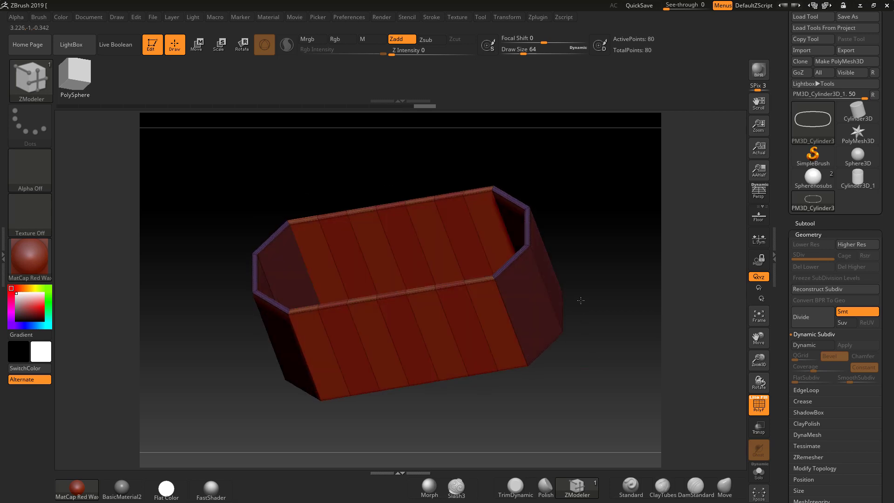
# Step: Subdivide the tube with Divide up to subdivision level 4
pyautogui.moveTo(573, 280); pyautogui.dragTo(656, 273)
pyautogui.click(808, 318)
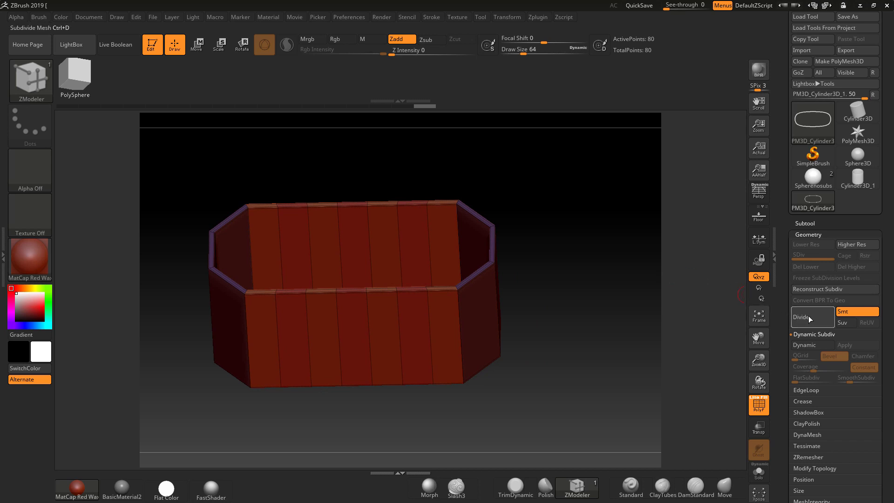
pyautogui.click(810, 319)
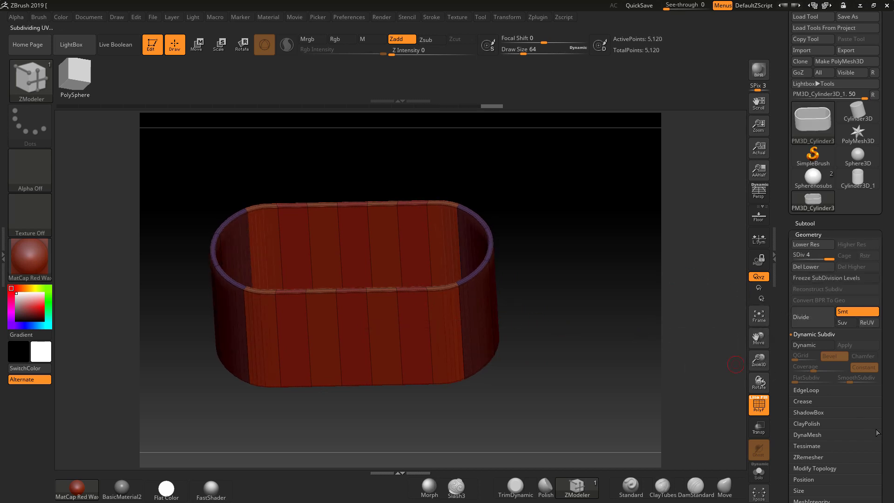
# Step: Combine the whole visible tube into one polygroup with GroupVisible and turn off the polyframe display
pyautogui.moveTo(889, 428); pyautogui.dragTo(891, 339)
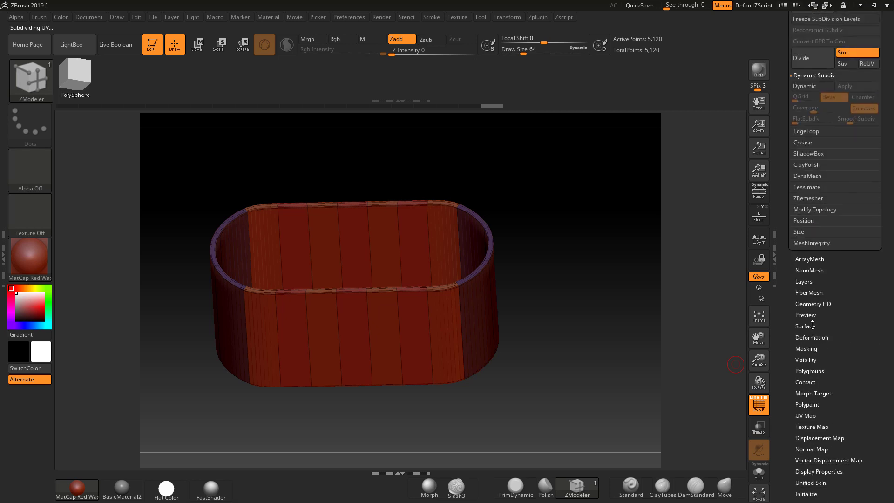
pyautogui.click(809, 371)
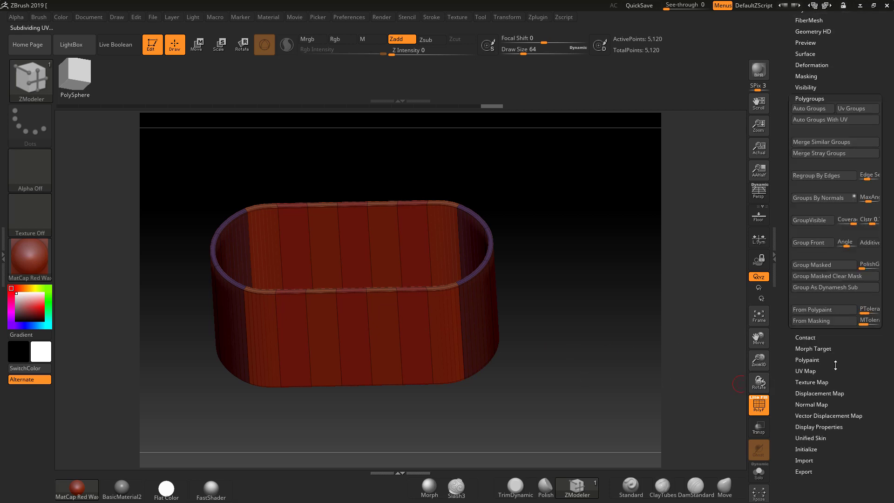
pyautogui.click(809, 275)
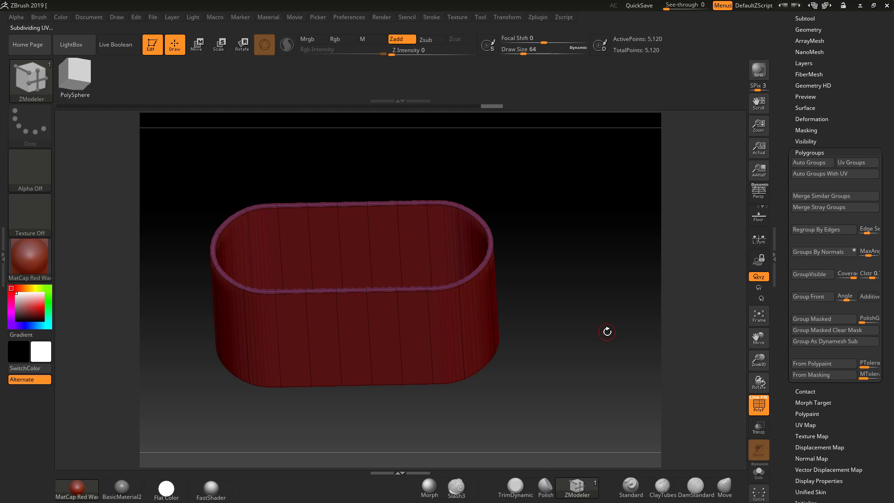
pyautogui.click(758, 404)
pyautogui.moveTo(634, 346)
pyautogui.keyDown('alt'); pyautogui.mouseDown()
pyautogui.moveTo(617, 340)
pyautogui.moveTo(643, 357)
pyautogui.mouseUp(); pyautogui.keyUp('alt')
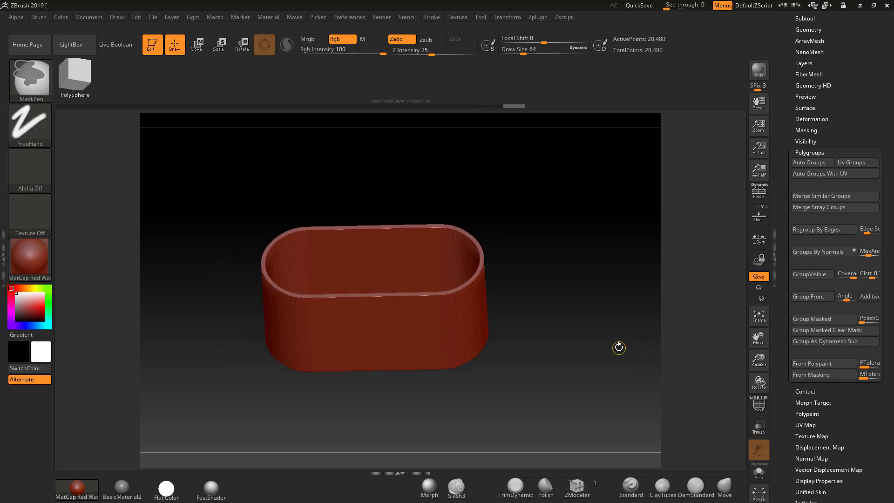
# Step: Subdivide the tube two more levels and delete its lower subdivision levels
pyautogui.hotkey('ctrl', 'd')
pyautogui.moveTo(847, 106); pyautogui.dragTo(852, 140)
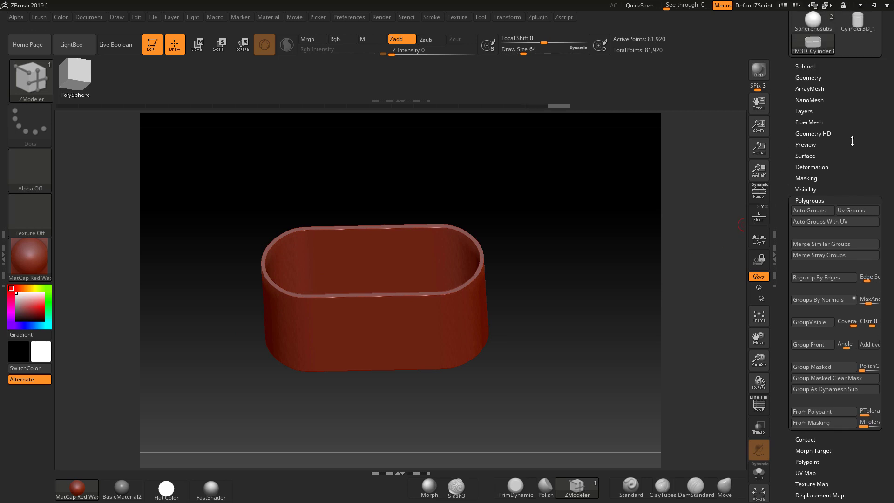
pyautogui.click(808, 79)
pyautogui.click(808, 110)
pyautogui.moveTo(630, 242)
pyautogui.mouseDown()
pyautogui.moveTo(607, 207)
pyautogui.moveTo(687, 155)
pyautogui.mouseUp()
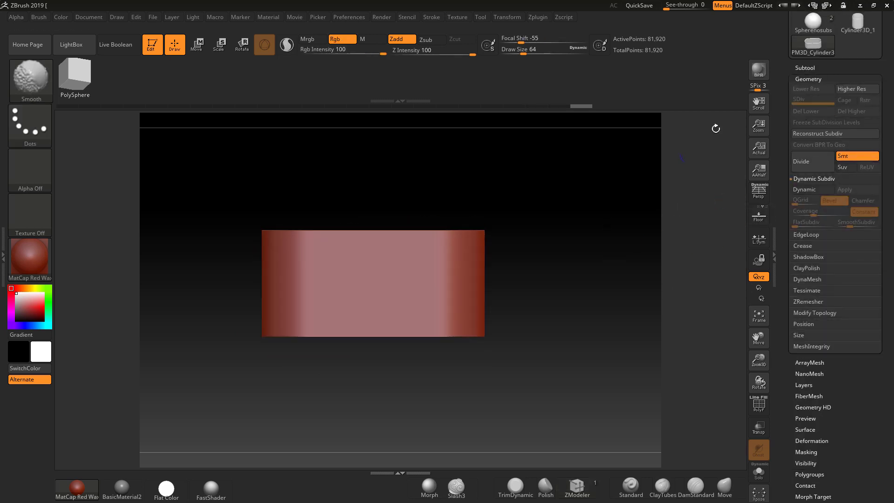
# Step: Rename the tube subtool as Insert
pyautogui.click(804, 67)
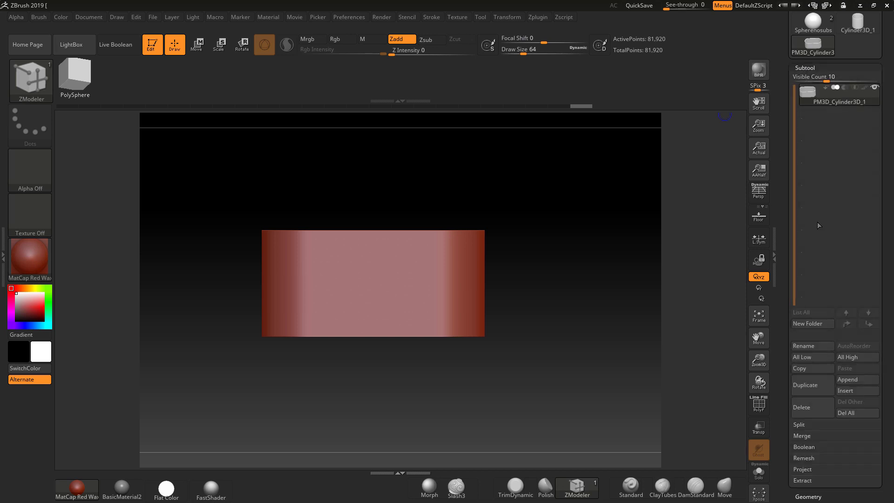
pyautogui.click(807, 346)
pyautogui.press('BackSpace')
pyautogui.write('insert')
pyautogui.press('Return')
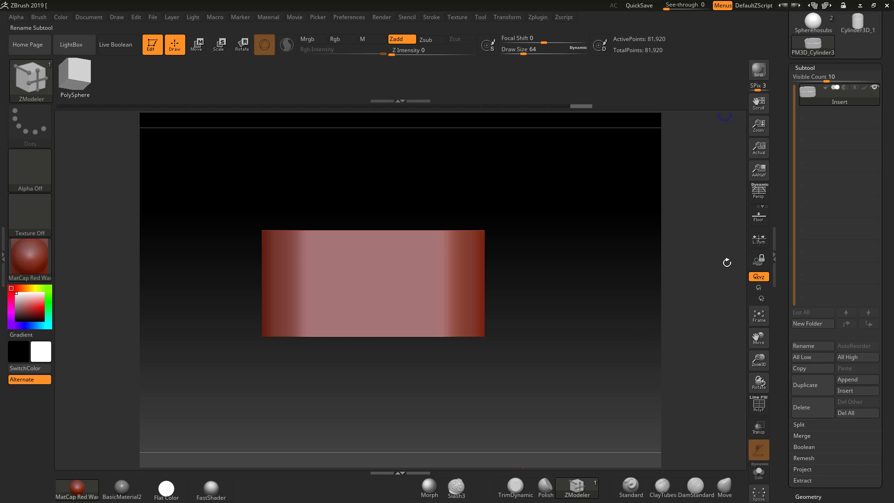
# Step: Switch to the Spherenosubs tool and append the Insert tube to it as a subtool
pyautogui.moveTo(892, 166); pyautogui.dragTo(884, 216)
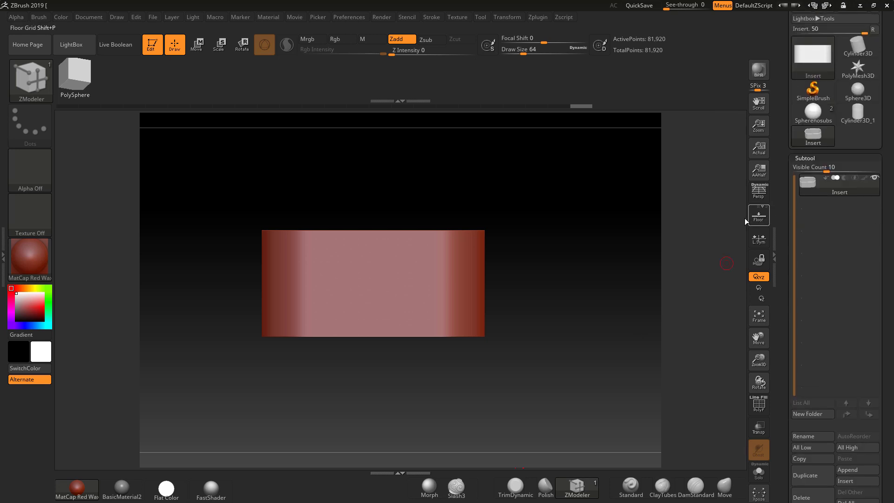
pyautogui.moveTo(580, 252); pyautogui.dragTo(596, 280)
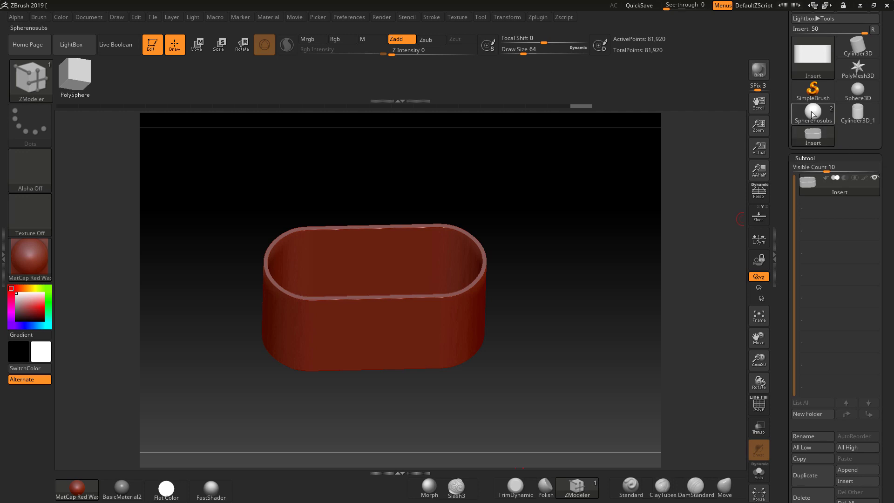
pyautogui.click(813, 113)
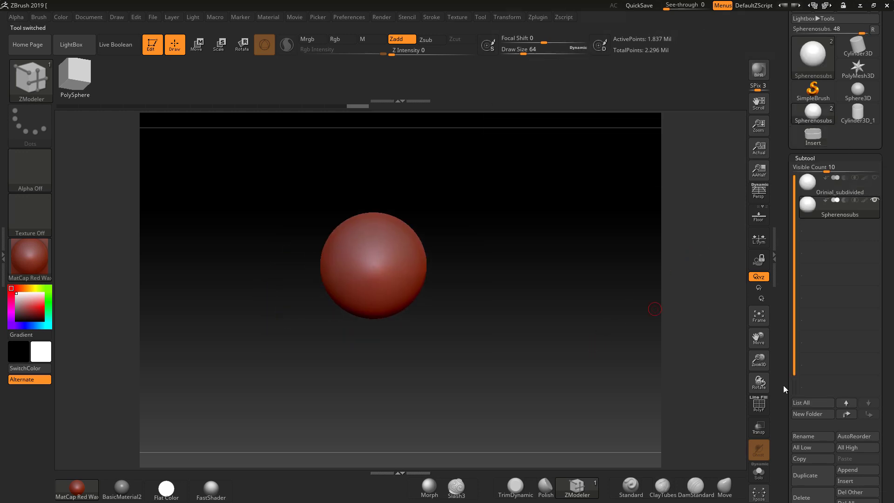
pyautogui.moveTo(890, 460); pyautogui.dragTo(881, 402)
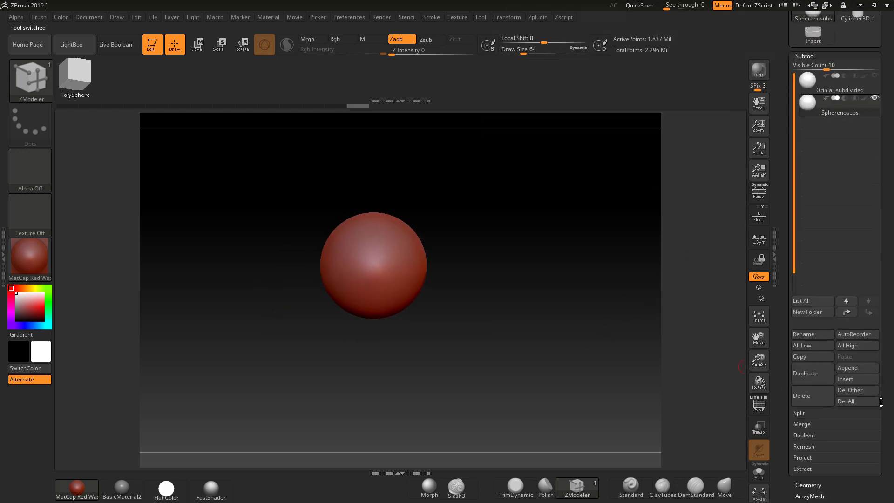
pyautogui.click(844, 368)
pyautogui.click(714, 289)
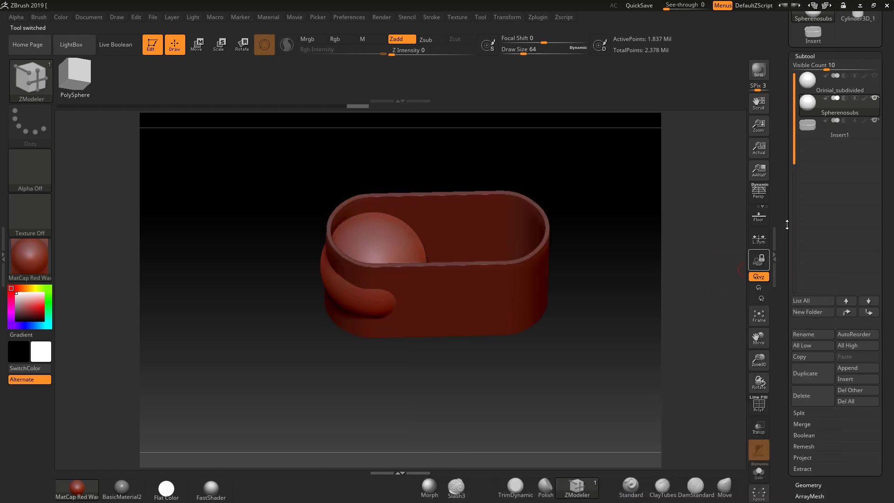
# Step: Select the Insert1 subtool, scale it down beside the sphere and rotate it so its long axis stands upright
pyautogui.click(798, 126)
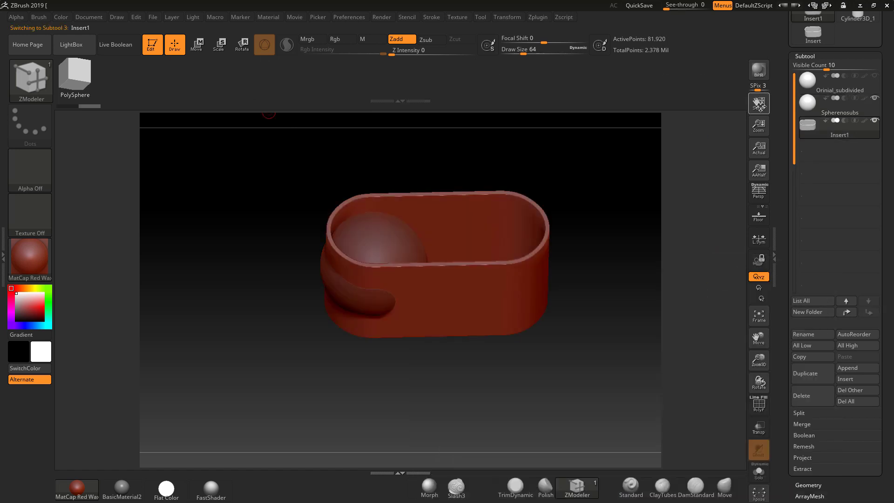
pyautogui.click(197, 45)
pyautogui.moveTo(505, 265); pyautogui.dragTo(463, 240)
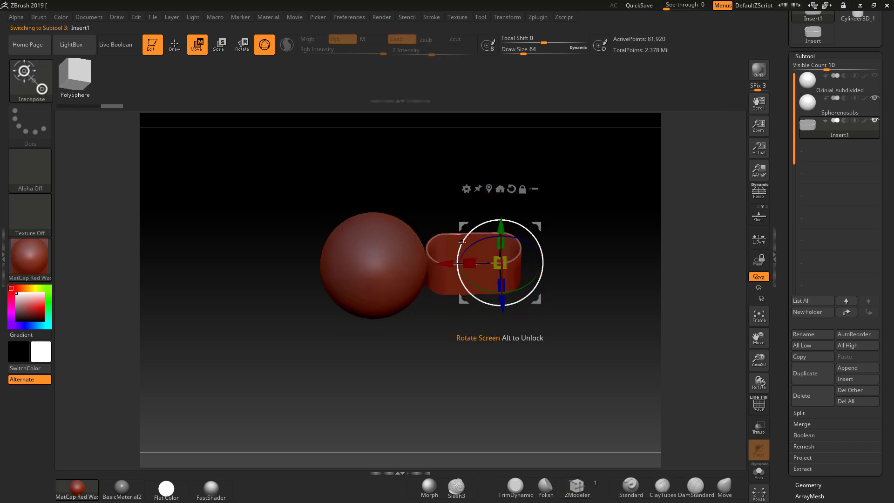
pyautogui.keyDown('shift'); pyautogui.moveTo(576, 287); pyautogui.dragTo(571, 256); pyautogui.keyUp('shift')
pyautogui.moveTo(461, 242); pyautogui.dragTo(527, 224)
# Step: Move the Insert1 tube into the side of the sphere so one open end sticks out, and return to Draw mode
pyautogui.moveTo(500, 262); pyautogui.dragTo(414, 289)
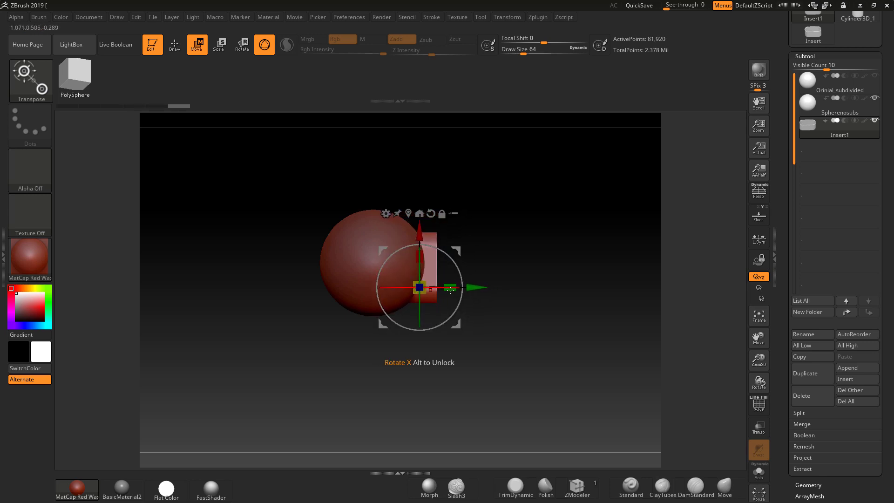
pyautogui.moveTo(473, 287); pyautogui.dragTo(478, 288)
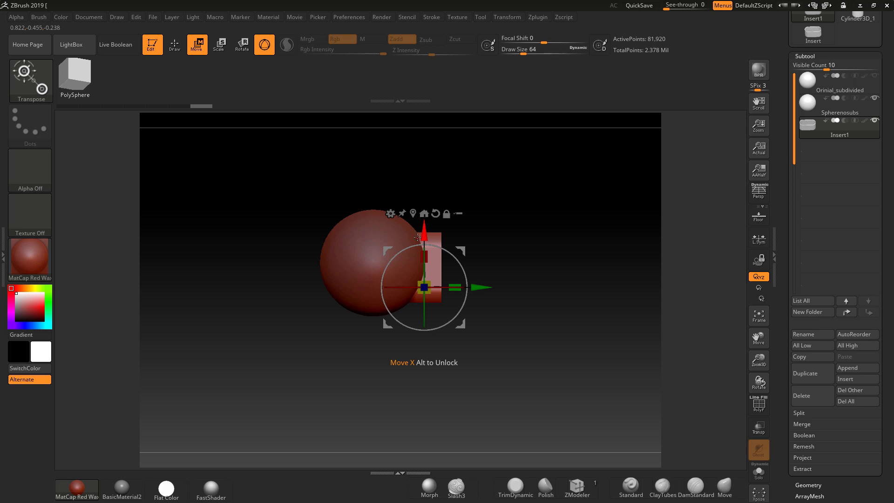
pyautogui.moveTo(424, 233); pyautogui.dragTo(424, 229)
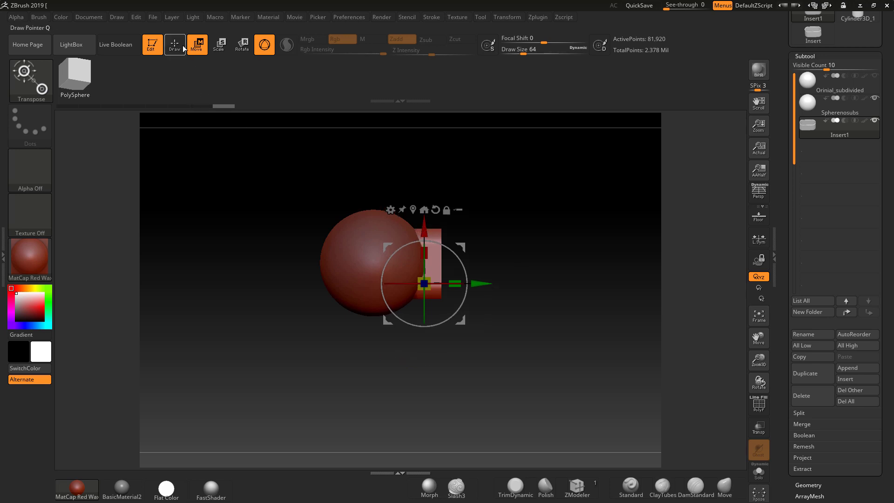
pyautogui.click(175, 44)
pyautogui.moveTo(529, 259)
pyautogui.mouseDown()
pyautogui.moveTo(465, 261)
pyautogui.moveTo(506, 255)
pyautogui.moveTo(519, 275)
pyautogui.moveTo(554, 274)
pyautogui.mouseUp()
# Step: Examine the Spherenosubs and Insert1 subtools in turn, with the polyframe turned on to compare their polygroups
pyautogui.click(818, 105)
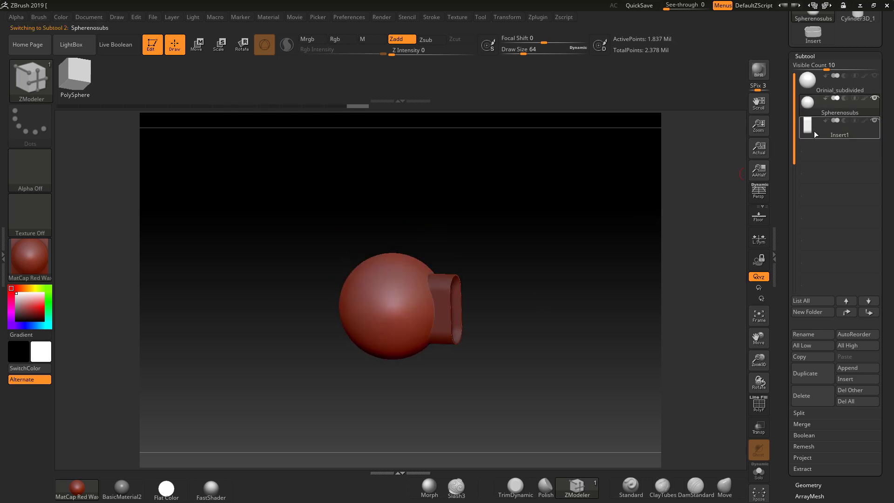
pyautogui.click(806, 128)
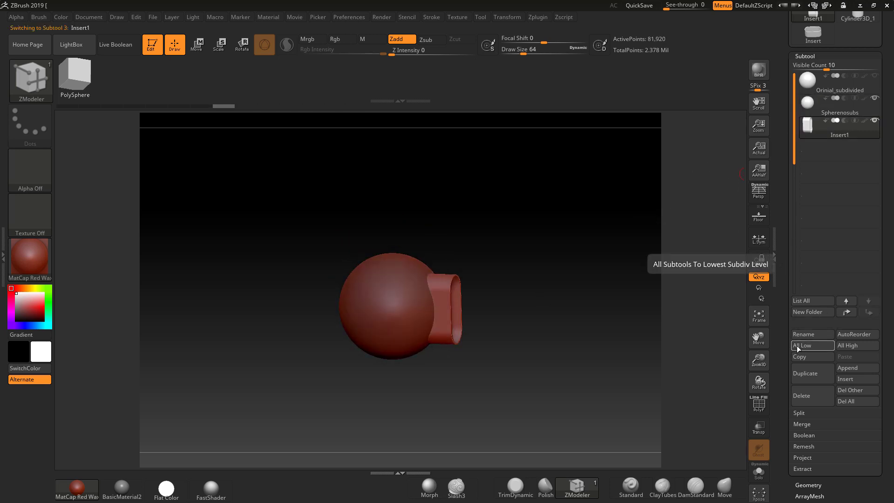
pyautogui.click(812, 108)
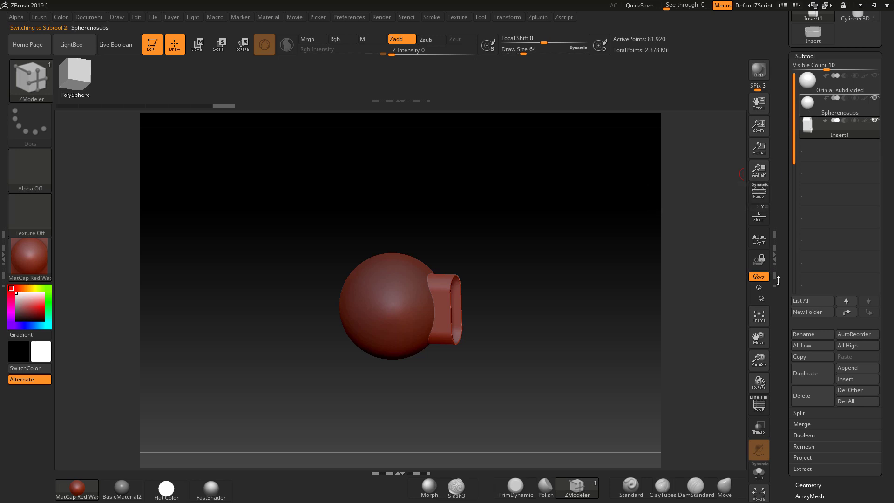
pyautogui.click(758, 404)
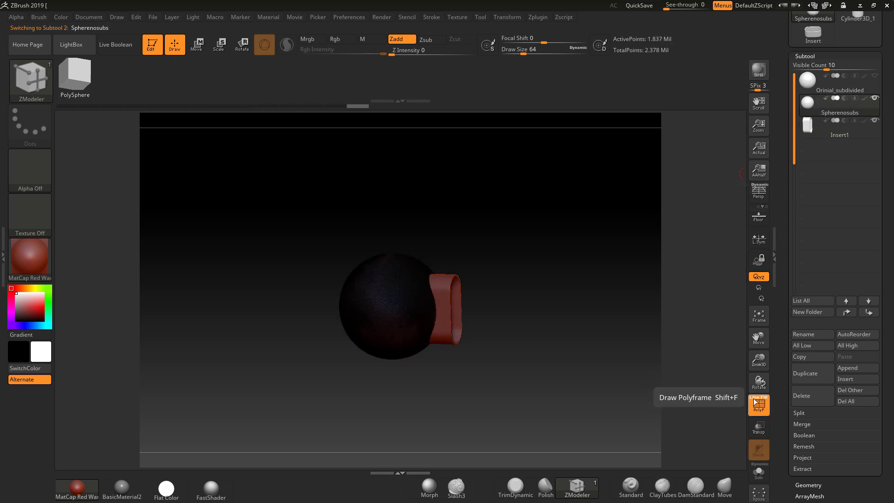
pyautogui.click(756, 399)
pyautogui.click(806, 130)
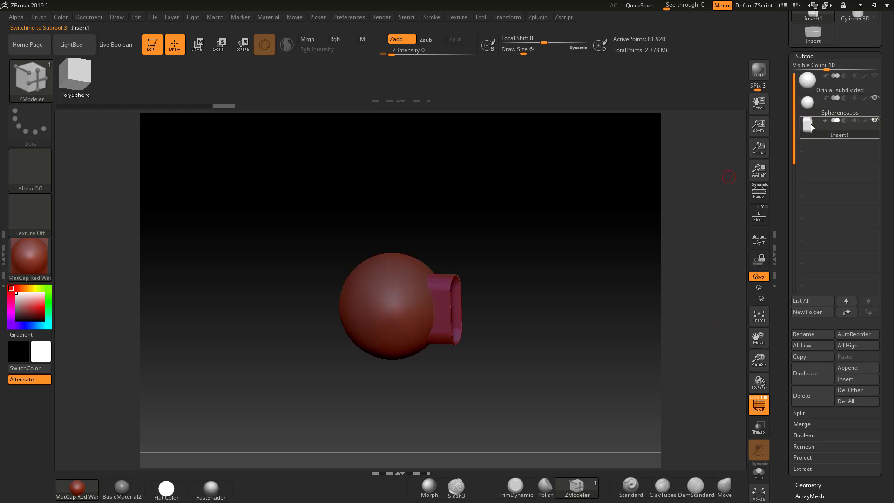
pyautogui.click(806, 110)
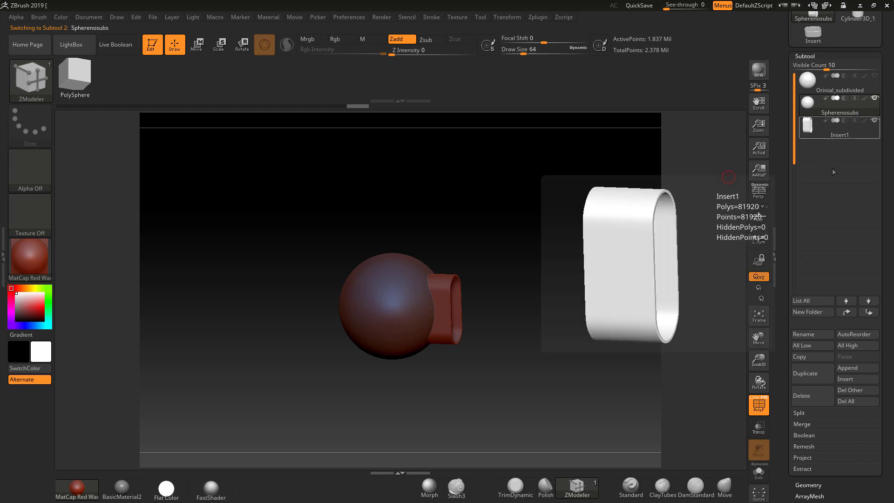
# Step: Move Insert1 above Spherenosubs in the subtool list and merge it down into the sphere
pyautogui.click(838, 128)
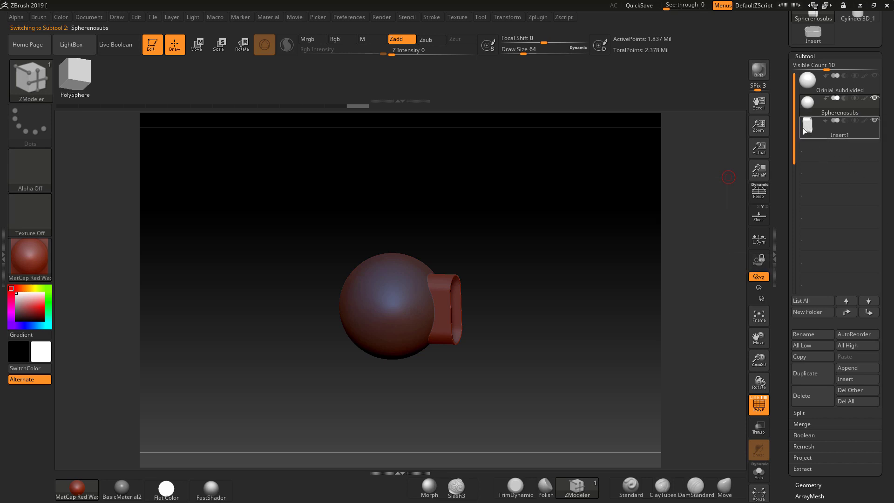
pyautogui.click(846, 300)
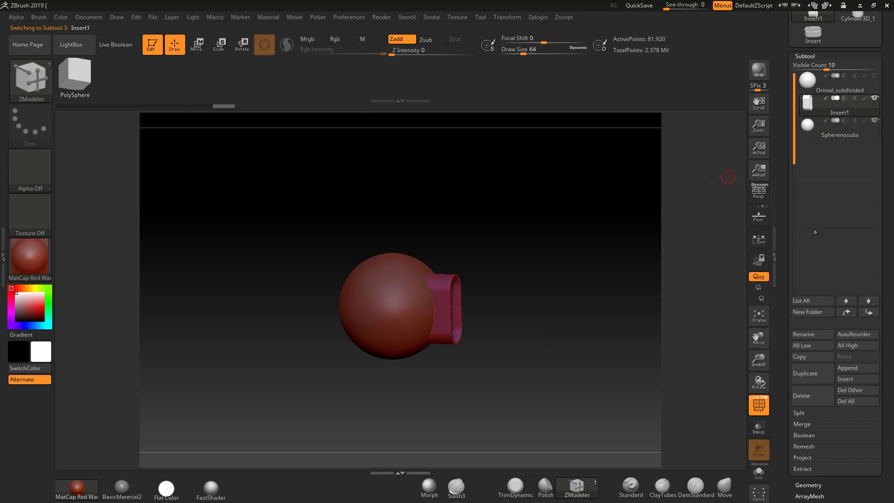
pyautogui.click(803, 424)
pyautogui.click(801, 435)
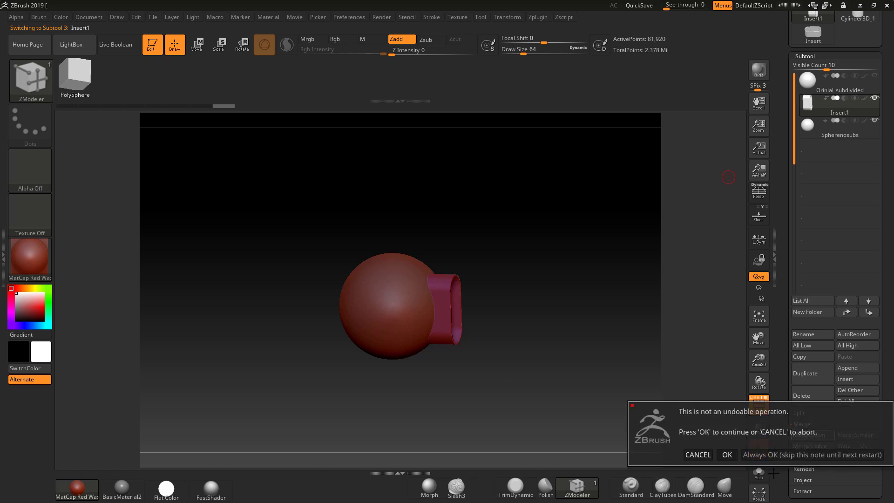
pyautogui.click(727, 455)
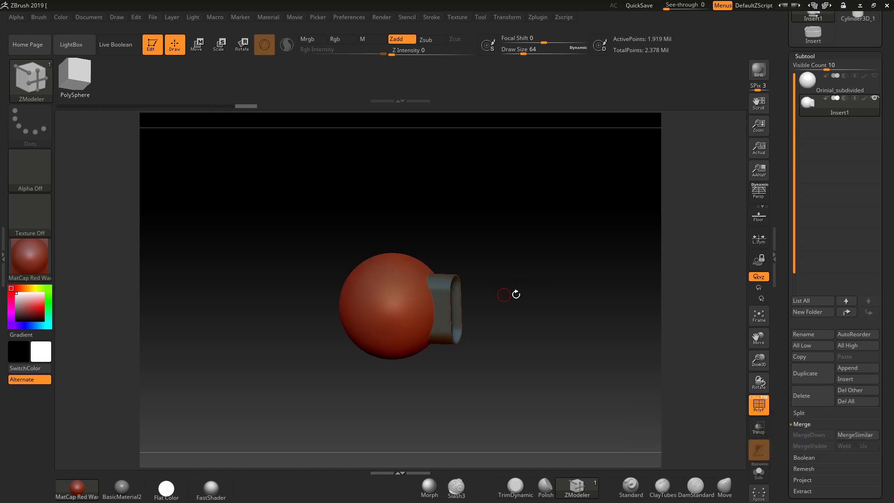
# Step: Check the merged mesh's polygroups by hiding the tube's group, and show all parts again
pyautogui.keyDown('alt'); pyautogui.moveTo(531, 293); pyautogui.dragTo(595, 329); pyautogui.keyUp('alt')
pyautogui.moveTo(604, 238); pyautogui.dragTo(625, 275)
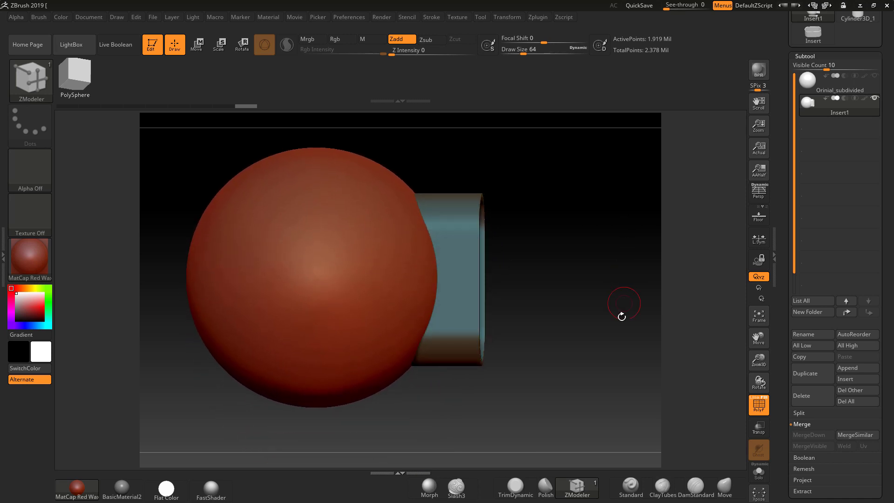
pyautogui.hotkey('ctrl', 'shift')
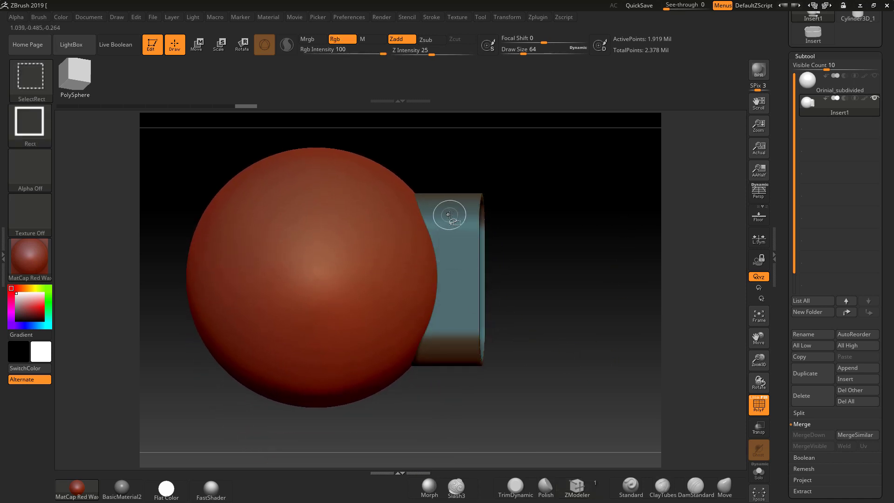
pyautogui.keyDown('ctrl'); pyautogui.keyDown('shift'); pyautogui.click(447, 215); pyautogui.keyUp('shift'); pyautogui.keyUp('ctrl')
pyautogui.keyDown('ctrl'); pyautogui.keyDown('shift'); pyautogui.moveTo(590, 208); pyautogui.dragTo(625, 298); pyautogui.keyUp('shift'); pyautogui.keyUp('ctrl')
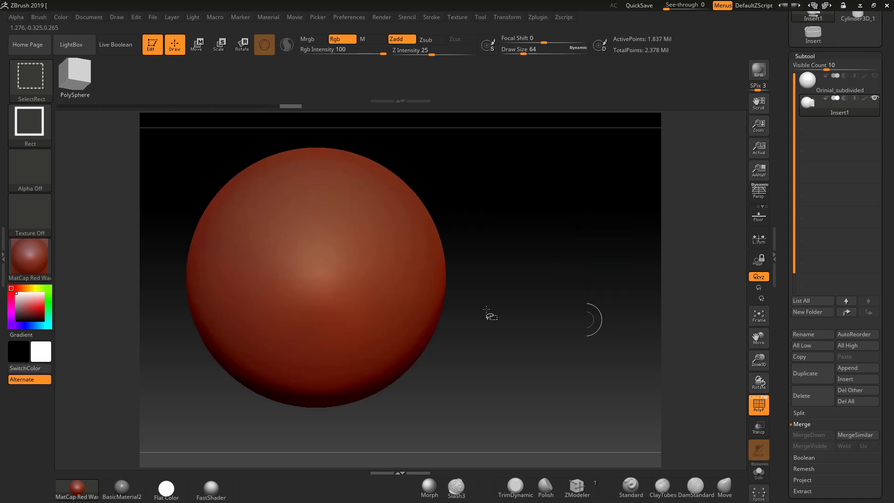
pyautogui.keyDown('ctrl'); pyautogui.keyDown('shift'); pyautogui.click(627, 192); pyautogui.keyUp('shift'); pyautogui.keyUp('ctrl')
pyautogui.moveTo(605, 243)
pyautogui.mouseDown()
pyautogui.moveTo(595, 253)
pyautogui.moveTo(624, 325)
pyautogui.mouseUp()
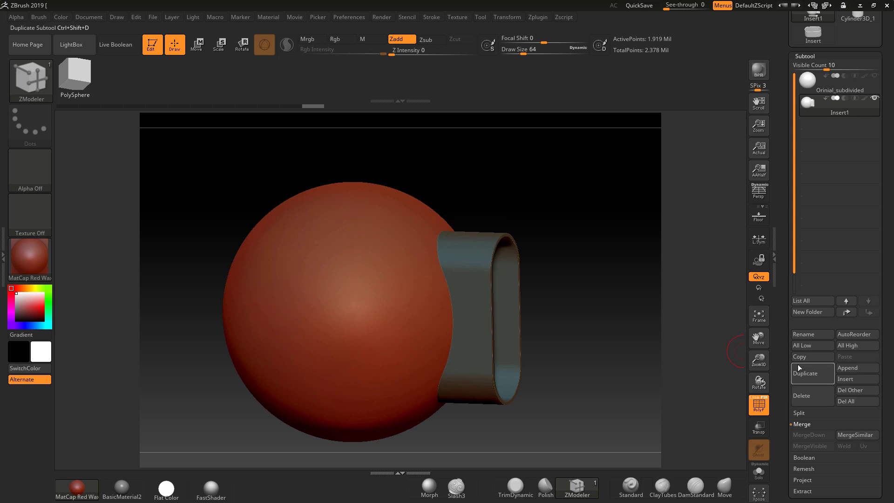
# Step: Rename the merged sphere and tube subtool as Intersectionmask
pyautogui.click(808, 334)
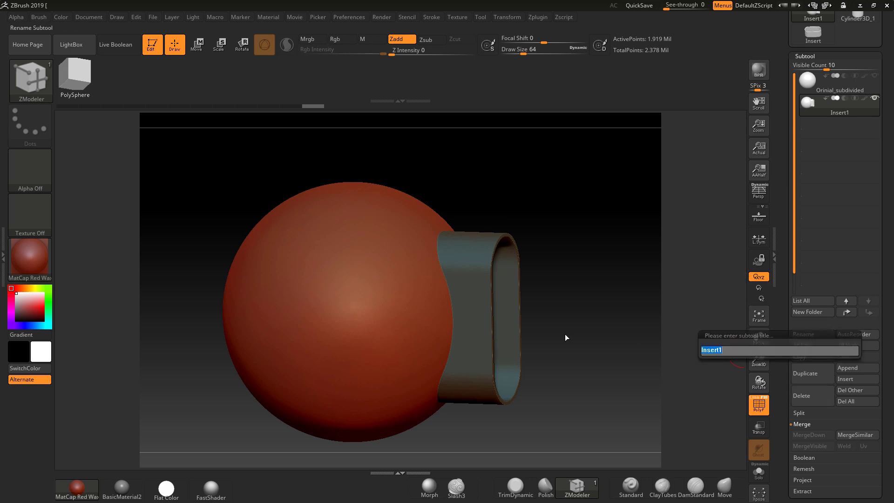
pyautogui.press('BackSpace')
pyautogui.write('intersectionmask')
pyautogui.press('Return')
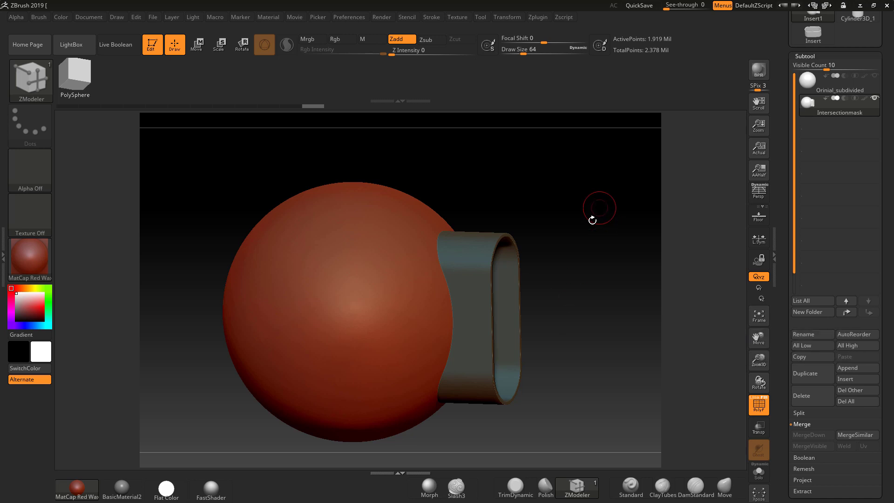
# Step: Create an intersection mask on the Intersectionmask subtool with the Intersection Masker plugin
pyautogui.click(538, 17)
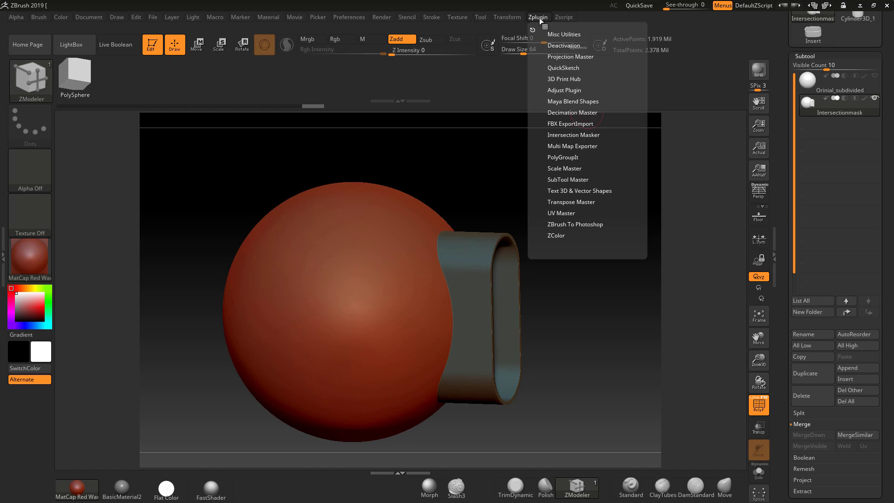
pyautogui.click(563, 133)
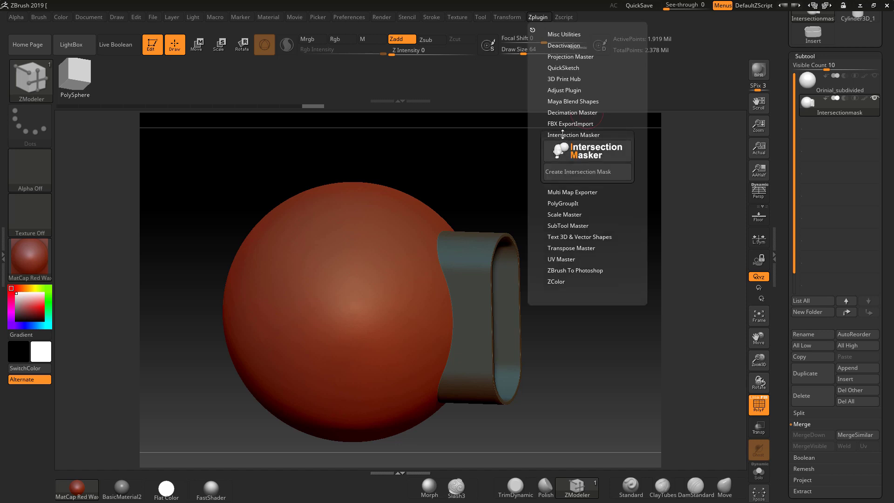
pyautogui.click(588, 172)
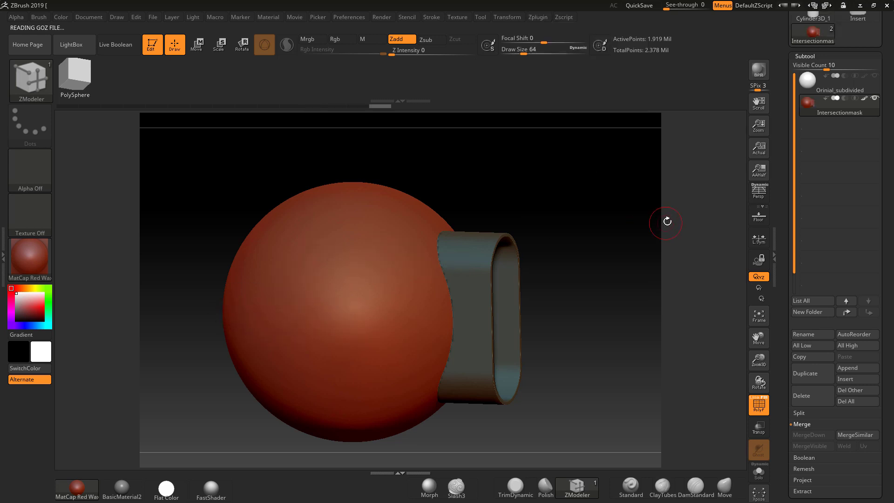
# Step: Isolate the sphere's polygroup to inspect the mask along the tube intersection, and show all parts again
pyautogui.moveTo(625, 261)
pyautogui.mouseDown()
pyautogui.moveTo(619, 267)
pyautogui.moveTo(621, 255)
pyautogui.mouseUp()
pyautogui.keyDown('alt'); pyautogui.moveTo(622, 256); pyautogui.dragTo(606, 236); pyautogui.keyUp('alt')
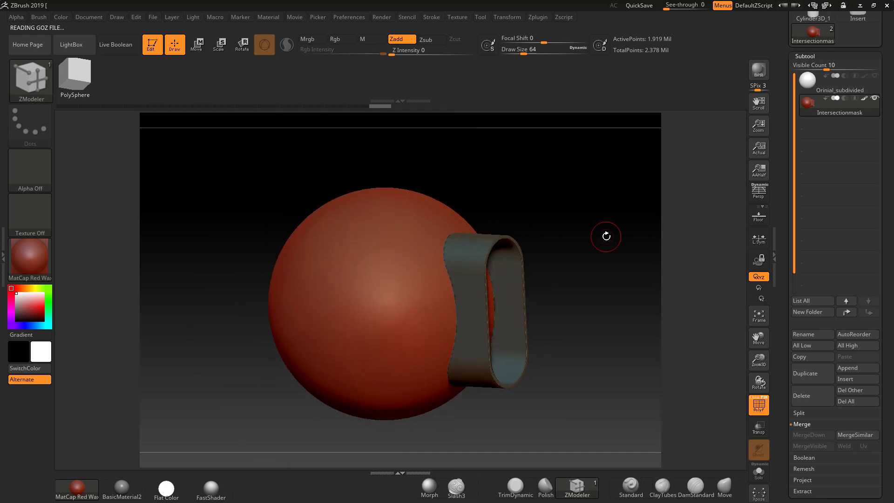
pyautogui.keyDown('ctrl'); pyautogui.keyDown('shift'); pyautogui.click(340, 289); pyautogui.keyUp('shift'); pyautogui.keyUp('ctrl')
pyautogui.moveTo(608, 285)
pyautogui.mouseDown()
pyautogui.moveTo(584, 282)
pyautogui.moveTo(617, 279)
pyautogui.mouseUp()
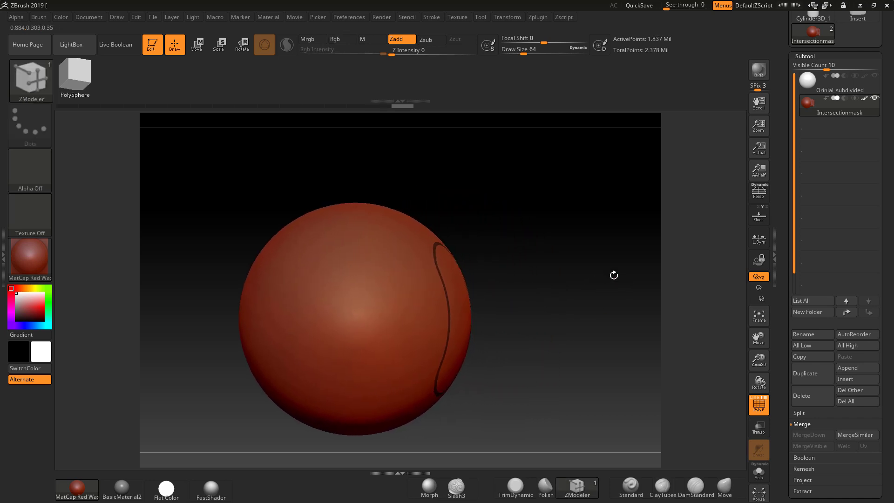
pyautogui.press('ctrl')
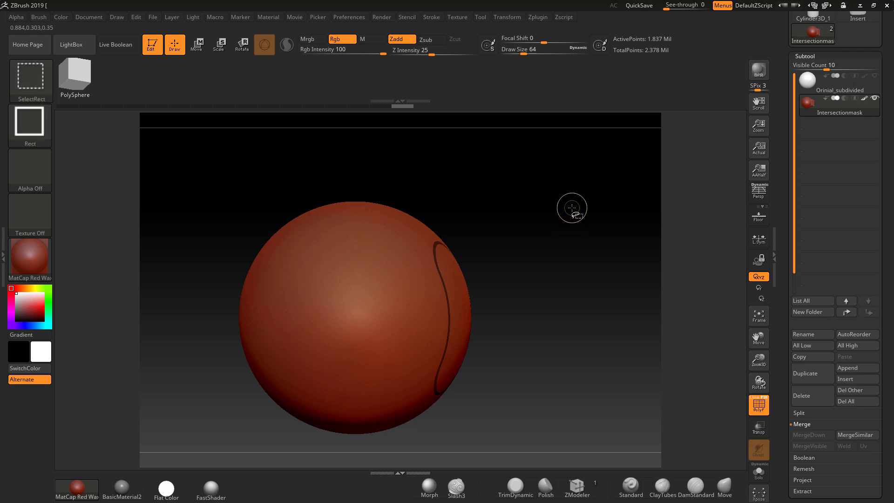
pyautogui.keyDown('ctrl'); pyautogui.keyDown('shift'); pyautogui.click(571, 208); pyautogui.keyUp('shift'); pyautogui.keyUp('ctrl')
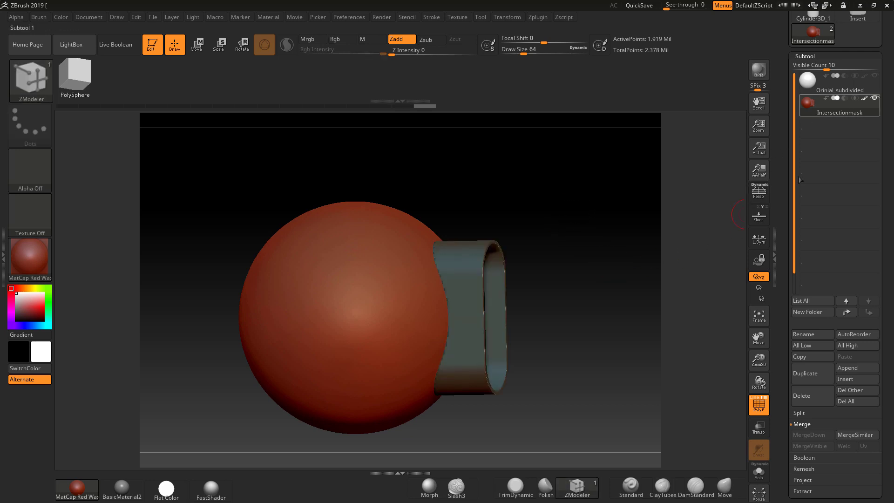
# Step: Split the Intersectionmask subtool into separate subtools by polygroup with Groups Split, accepting that it cannot be undone
pyautogui.click(805, 413)
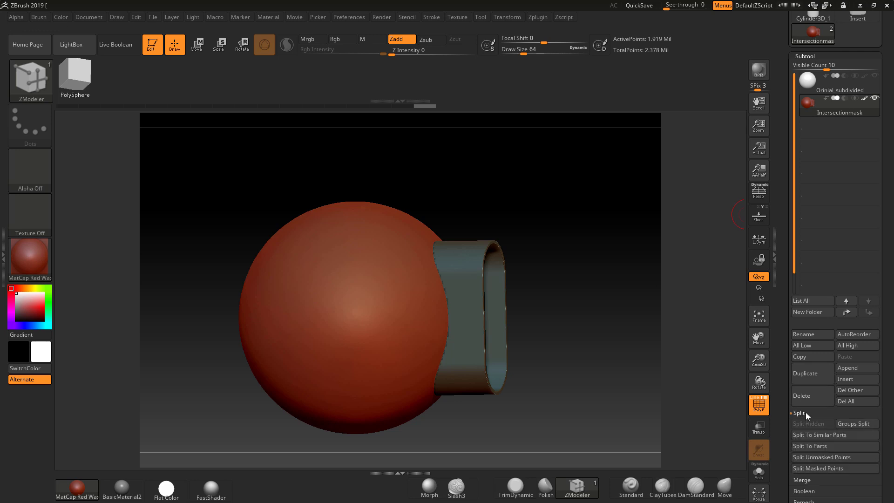
pyautogui.click(859, 423)
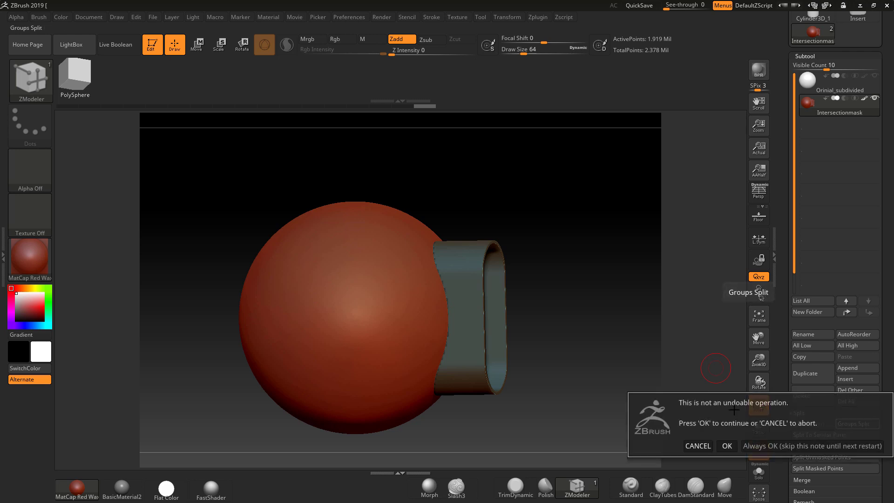
pyautogui.click(726, 446)
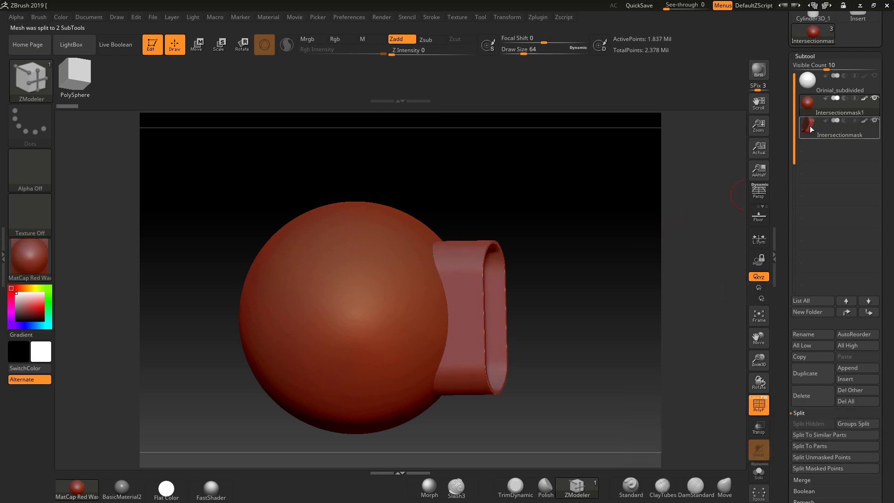
# Step: Select the split-off tube subtool, turn on Solo and inspect the mask on its wall
pyautogui.click(809, 125)
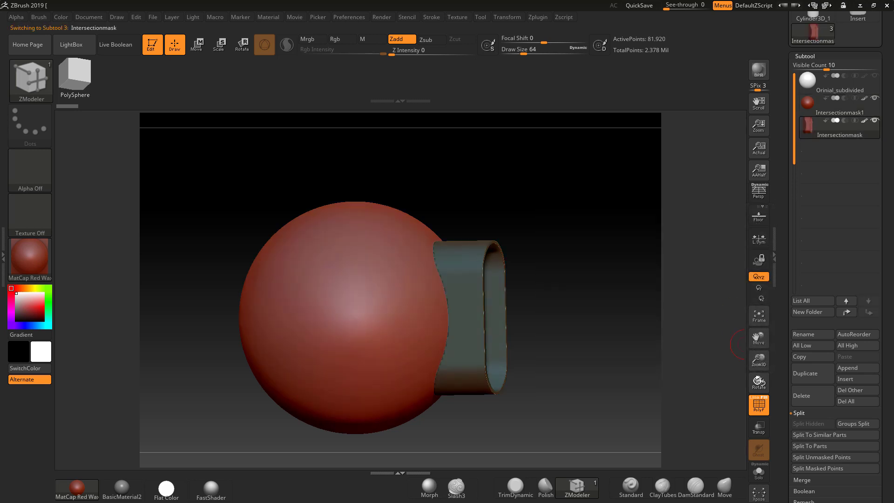
pyautogui.click(759, 471)
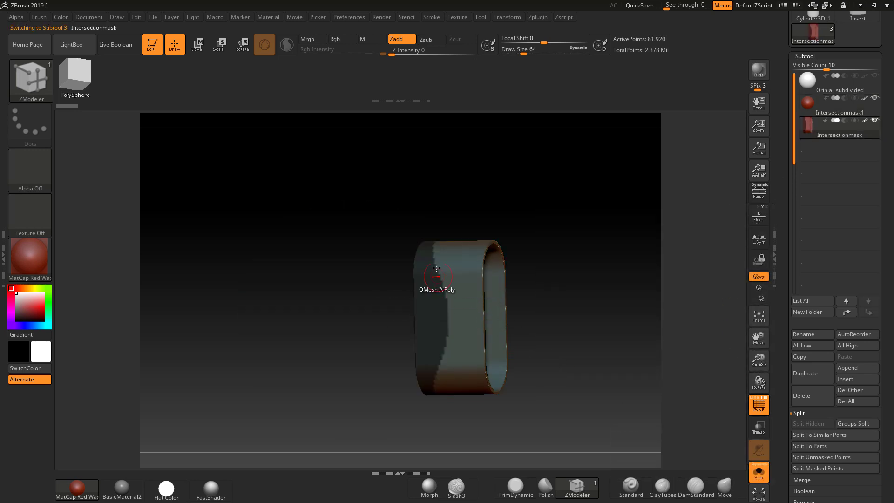
pyautogui.moveTo(597, 262)
pyautogui.mouseDown()
pyautogui.moveTo(613, 256)
pyautogui.moveTo(595, 261)
pyautogui.mouseUp()
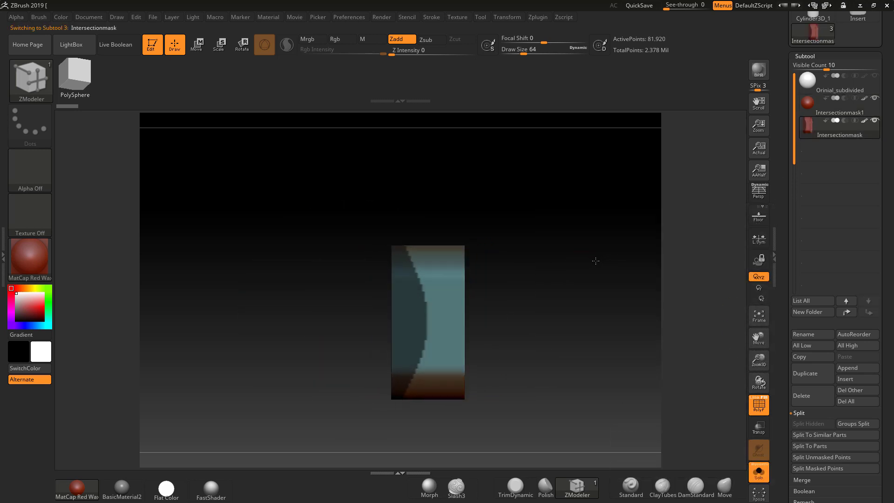
# Step: Select the split sphere subtool Intersectionmask1 and turn its masked intersection ring into its own polygroup with Group Masked
pyautogui.click(808, 107)
pyautogui.moveTo(638, 295)
pyautogui.mouseDown()
pyautogui.moveTo(607, 297)
pyautogui.moveTo(567, 264)
pyautogui.moveTo(578, 269)
pyautogui.moveTo(552, 223)
pyautogui.moveTo(571, 250)
pyautogui.moveTo(597, 247)
pyautogui.moveTo(614, 260)
pyautogui.mouseUp()
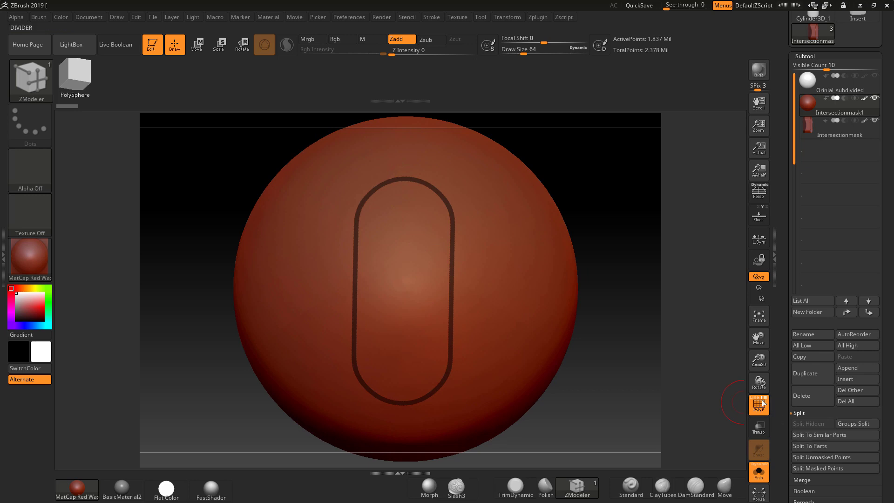
pyautogui.click(756, 398)
pyautogui.click(756, 398)
pyautogui.moveTo(891, 446); pyautogui.dragTo(892, 358)
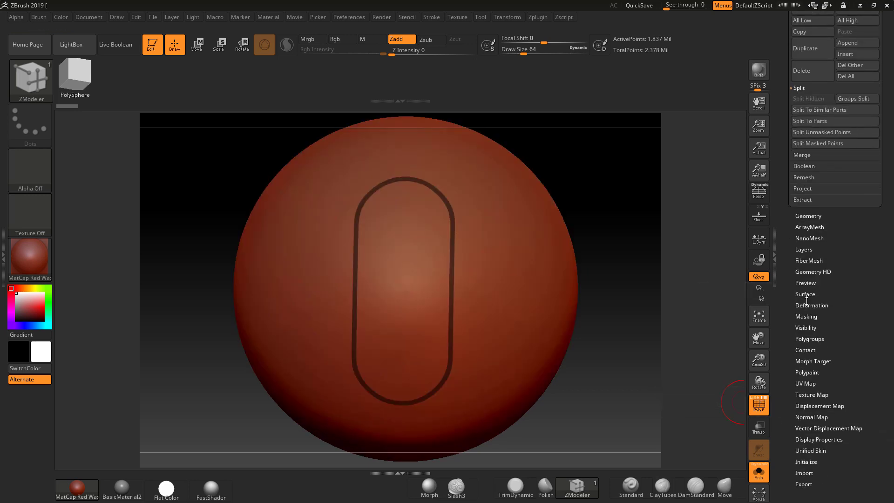
pyautogui.click(804, 339)
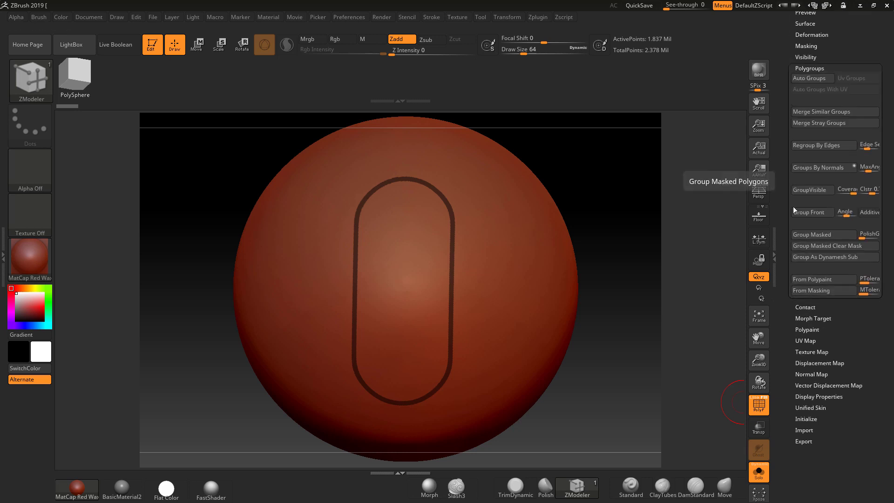
pyautogui.click(801, 234)
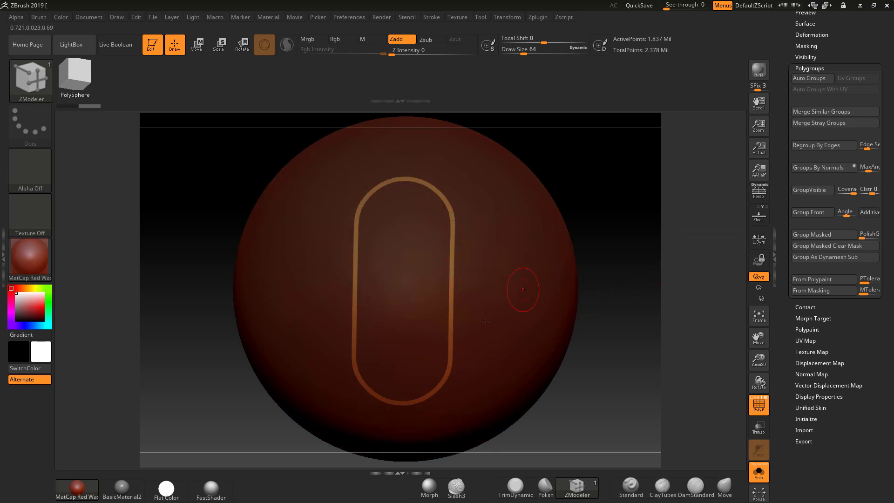
# Step: Clear the mask from the sphere and bring the ring polygroup into close view
pyautogui.moveTo(644, 183)
pyautogui.keyDown('ctrl'); pyautogui.mouseDown()
pyautogui.moveTo(674, 266)
pyautogui.moveTo(639, 254)
pyautogui.mouseUp(); pyautogui.keyUp('ctrl')
pyautogui.moveTo(675, 301)
pyautogui.keyDown('alt'); pyautogui.mouseDown()
pyautogui.moveTo(683, 322)
pyautogui.moveTo(651, 289)
pyautogui.moveTo(675, 329)
pyautogui.mouseUp(); pyautogui.keyUp('alt')
pyautogui.moveTo(602, 295); pyautogui.dragTo(618, 292)
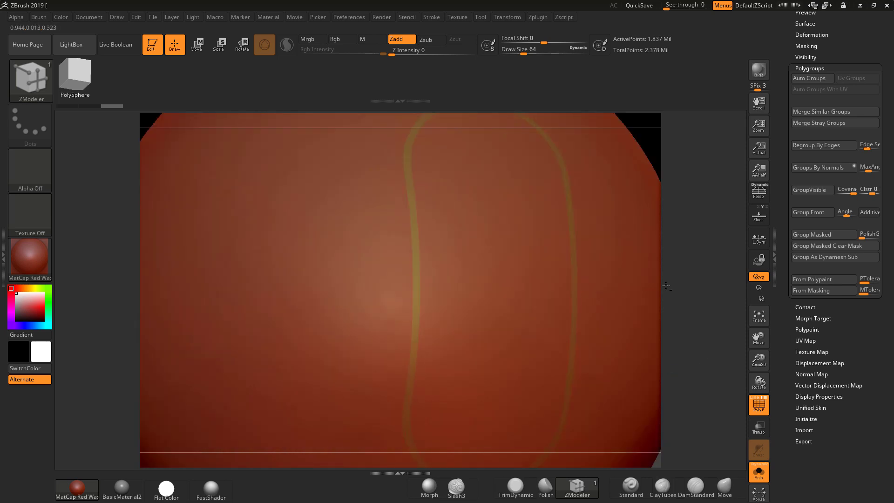
pyautogui.keyDown('alt'); pyautogui.moveTo(691, 259); pyautogui.dragTo(690, 275); pyautogui.keyUp('alt')
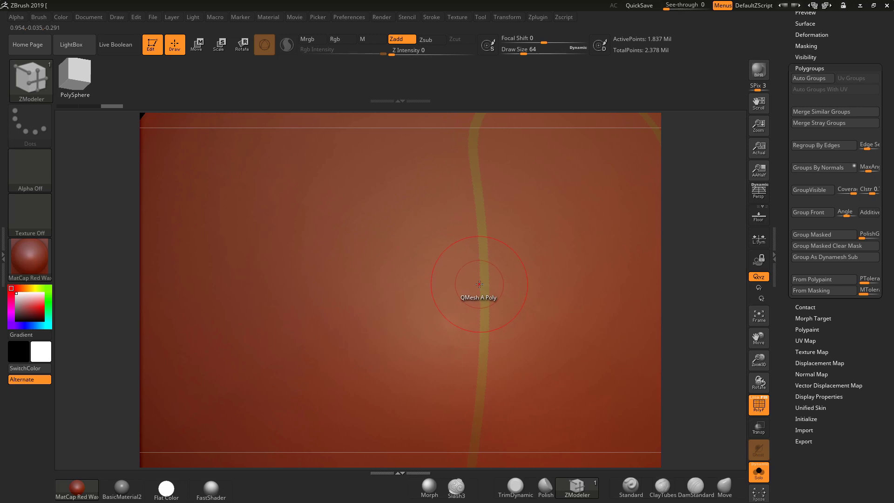
# Step: Examine the sphere's mesh density around the ring polygroup with the polyframe lines shown
pyautogui.click(759, 404)
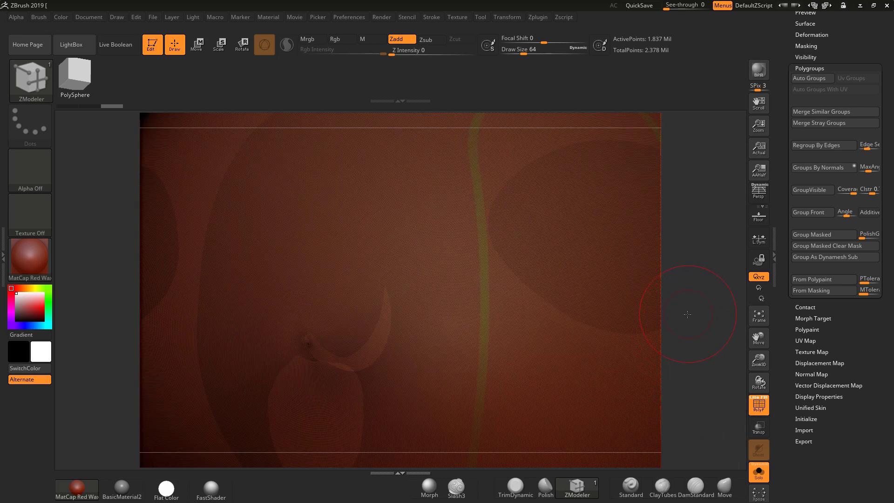
pyautogui.keyDown('ctrl'); pyautogui.moveTo(698, 341); pyautogui.dragTo(694, 338, button='right'); pyautogui.keyUp('ctrl')
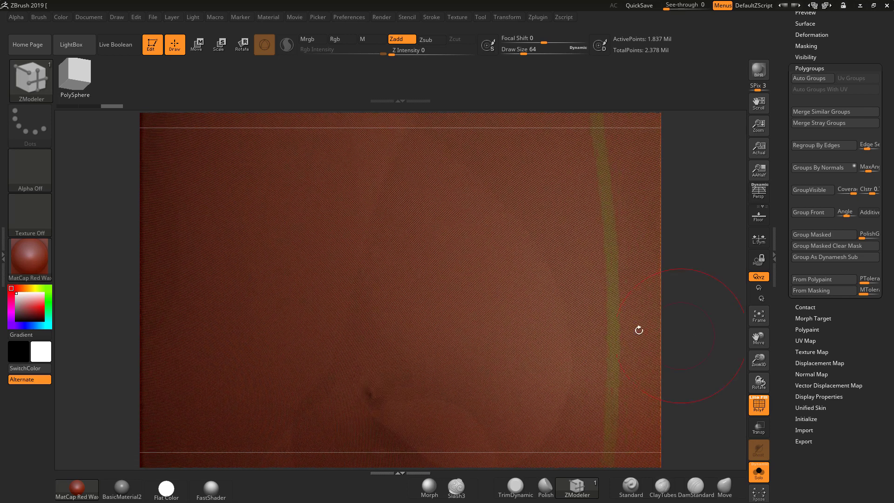
pyautogui.hotkey('shift', 'f')
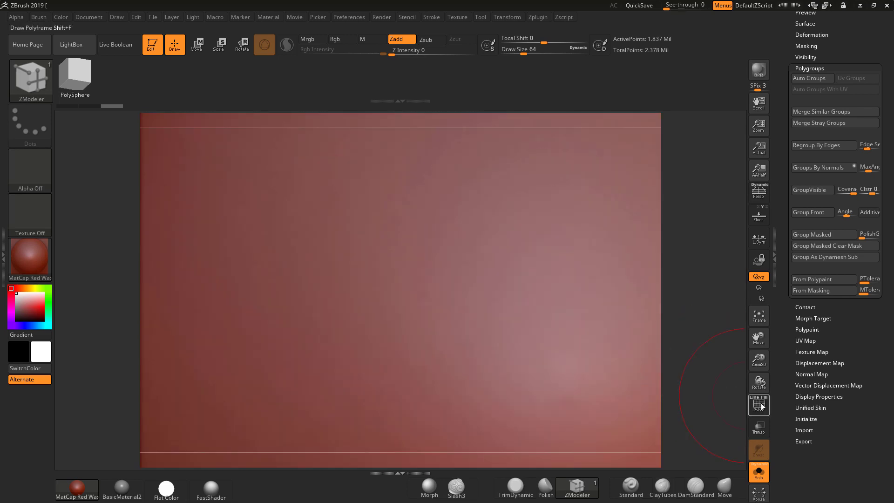
pyautogui.hotkey('shift', 'f')
pyautogui.keyDown('ctrl'); pyautogui.moveTo(709, 366); pyautogui.dragTo(653, 326, button='right'); pyautogui.keyUp('ctrl')
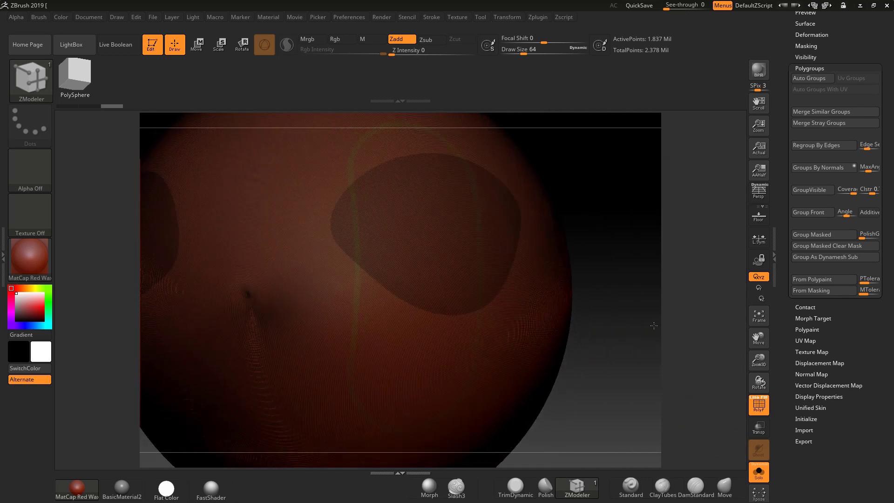
pyautogui.keyDown('alt'); pyautogui.moveTo(694, 295); pyautogui.dragTo(697, 327, button='right'); pyautogui.keyUp('alt')
# Step: Set the ZRemesher target polygon count for the sphere to 5.37942
pyautogui.moveTo(870, 40); pyautogui.dragTo(853, 117)
pyautogui.click(807, 61)
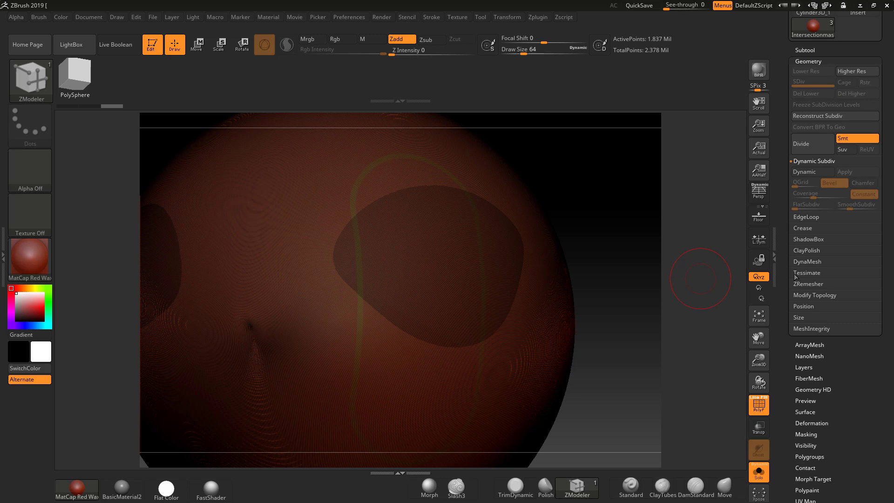
pyautogui.click(800, 285)
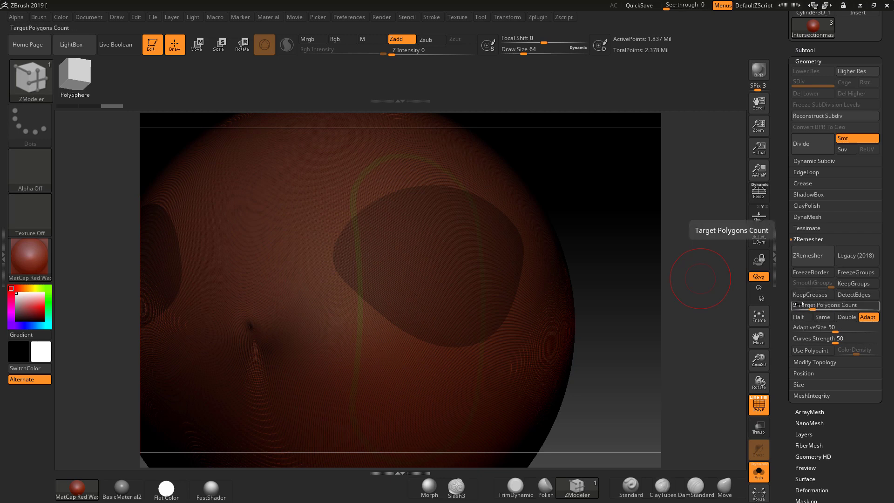
pyautogui.moveTo(806, 310); pyautogui.dragTo(816, 308)
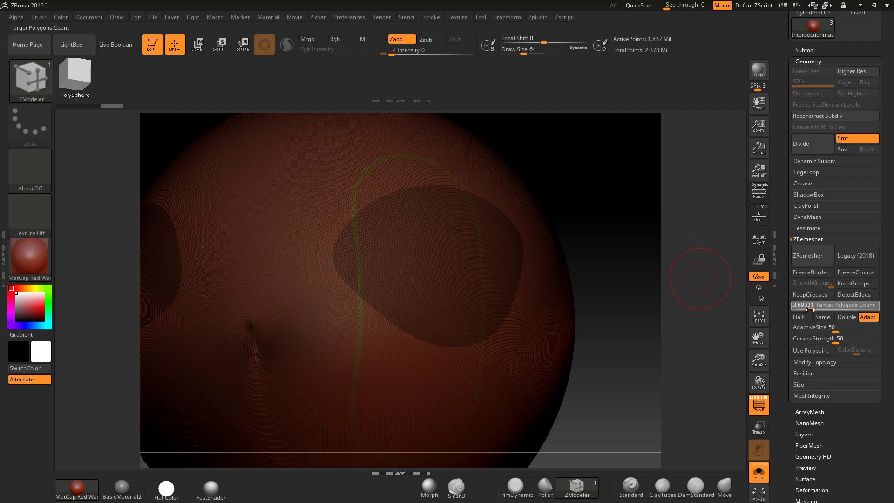
pyautogui.moveTo(807, 310); pyautogui.dragTo(809, 310)
pyautogui.click(814, 309)
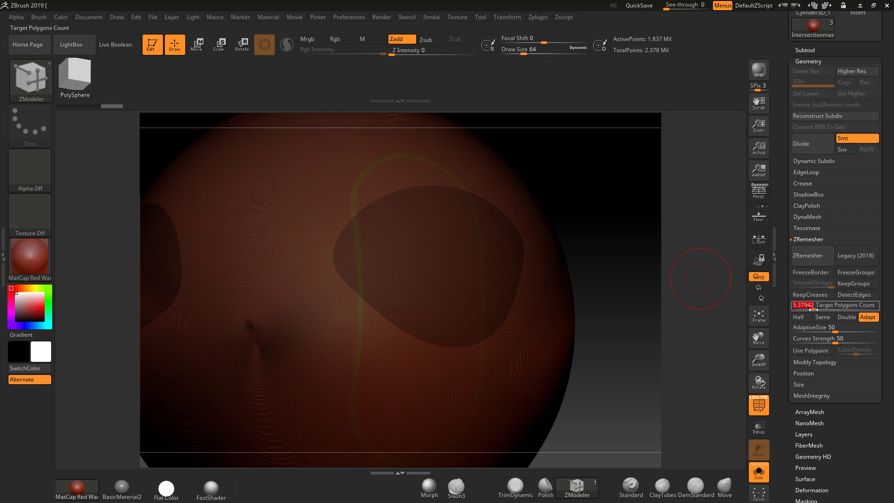
# Step: Enable DetectEdges and KeepGroups, and run ZRemesher on the sphere
pyautogui.click(847, 296)
pyautogui.click(844, 285)
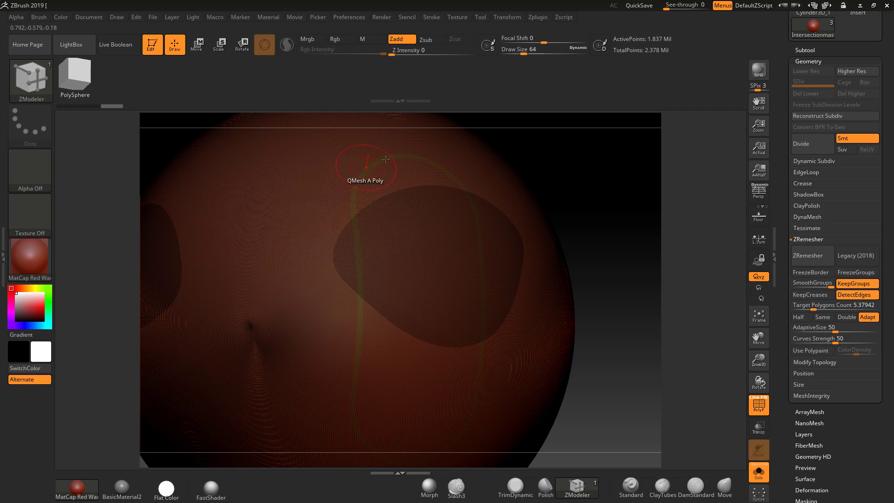
pyautogui.click(807, 260)
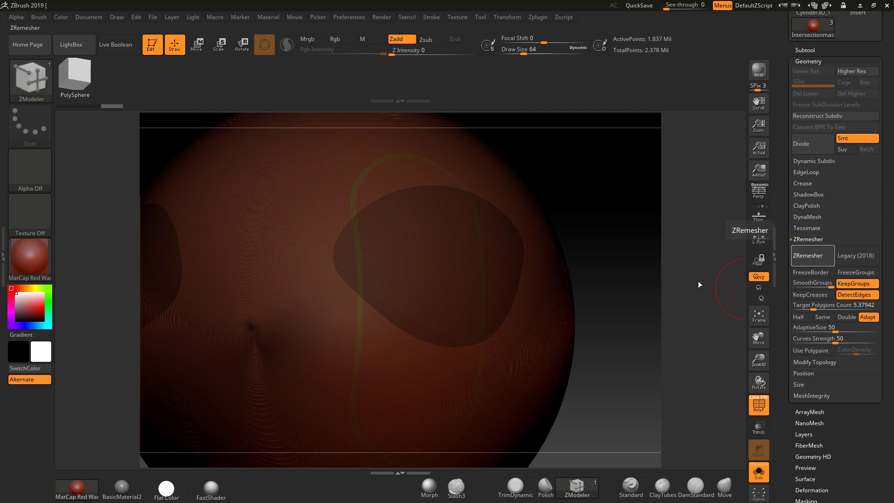
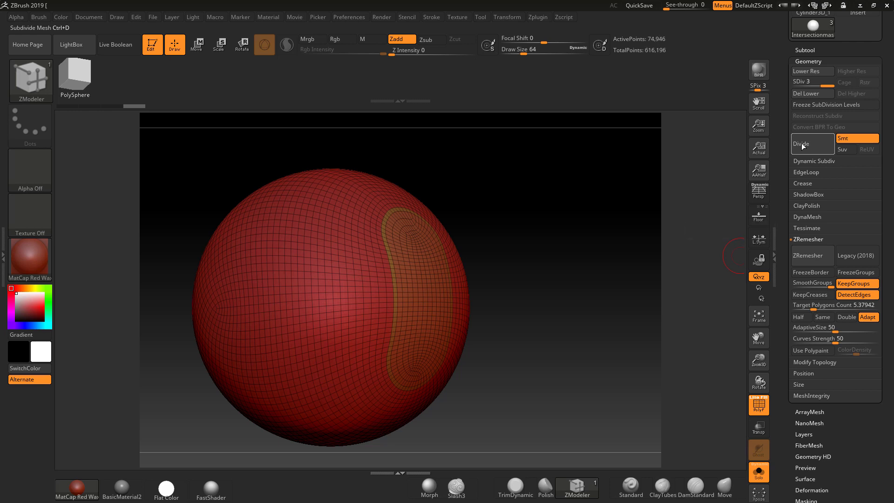
# Step: Examine the subdivided sphere's surface around the ring polygroup without and with the polyframe lines
pyautogui.click(759, 411)
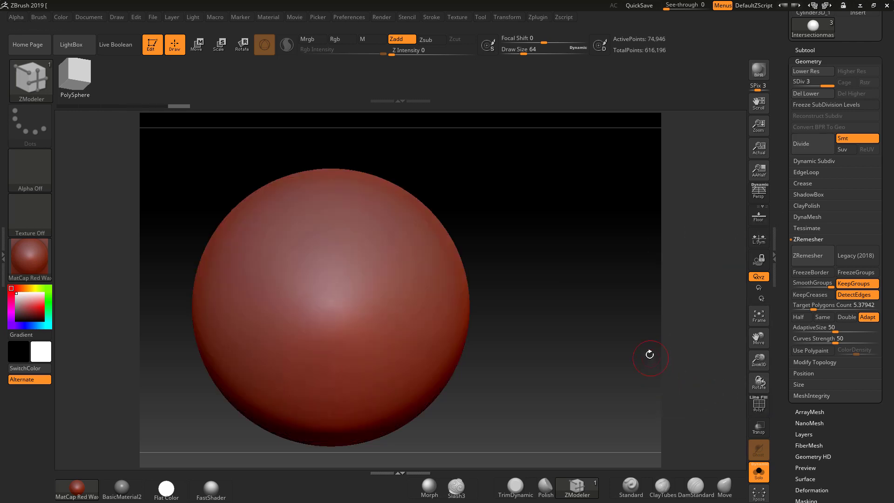
pyautogui.moveTo(649, 354); pyautogui.dragTo(642, 356)
pyautogui.click(756, 408)
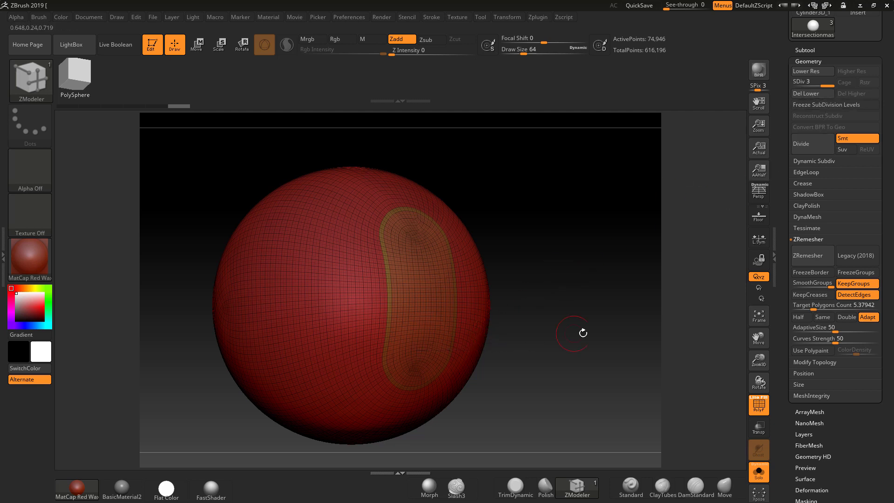
# Step: Undo the sphere's subdivisions and show the subtool list
pyautogui.click(807, 257)
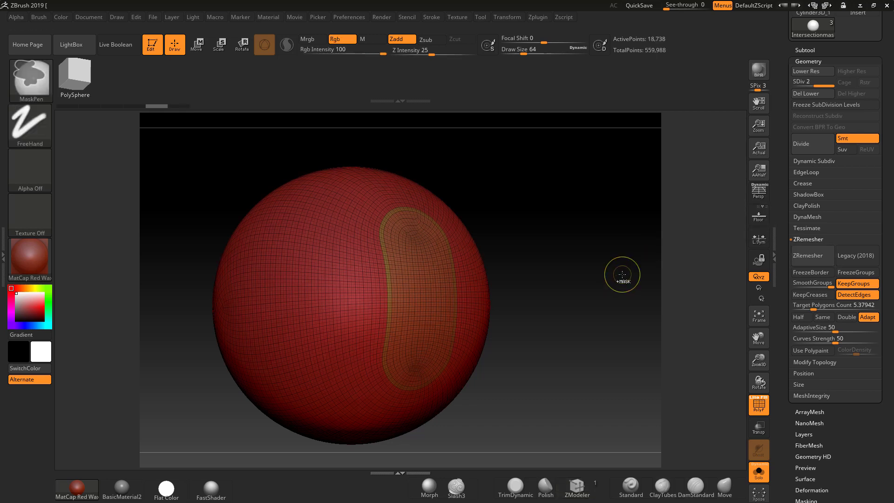
pyautogui.click(805, 50)
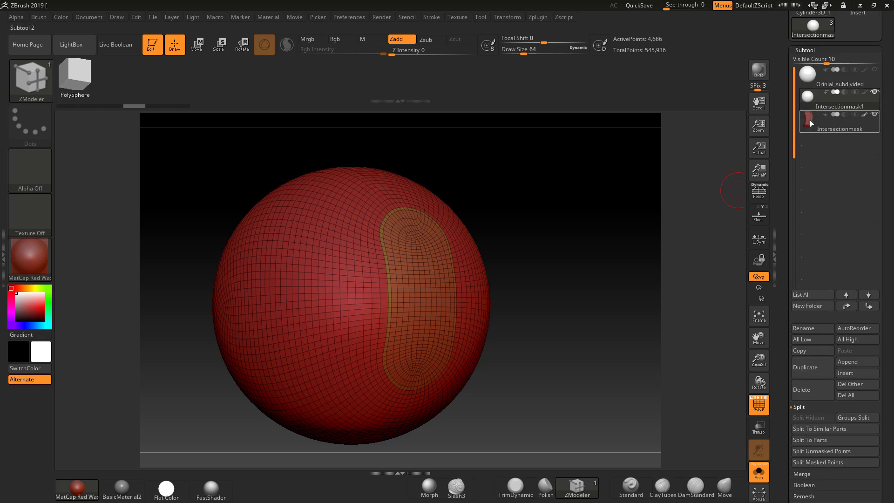
pyautogui.moveTo(807, 100)
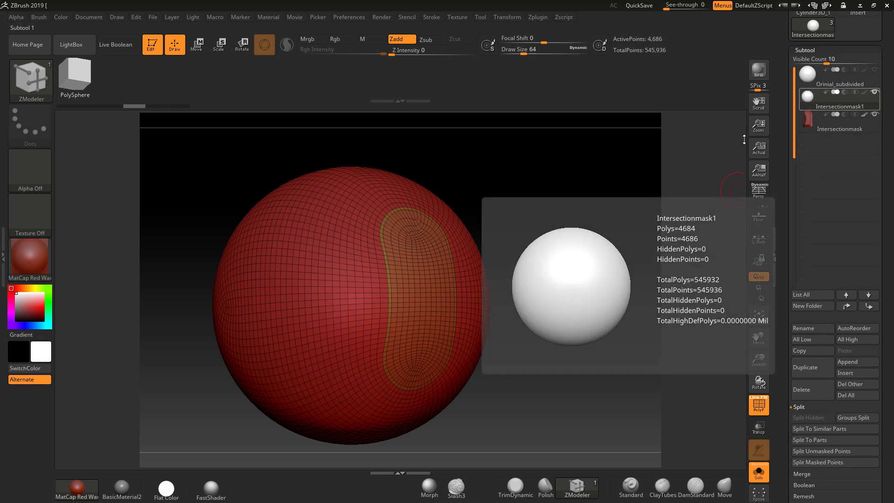
# Step: Set the ZModeler brush's Draw Size to 7 for working on the sphere's narrow ring polygroup
pyautogui.keyDown('ctrl'); pyautogui.moveTo(563, 280); pyautogui.dragTo(623, 345, button='right'); pyautogui.keyUp('ctrl')
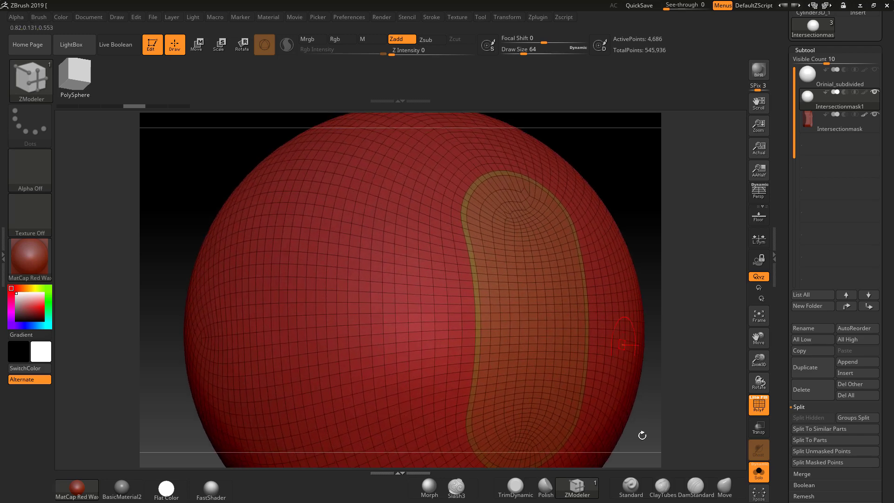
pyautogui.press('b')
pyautogui.moveTo(660, 191); pyautogui.dragTo(591, 176)
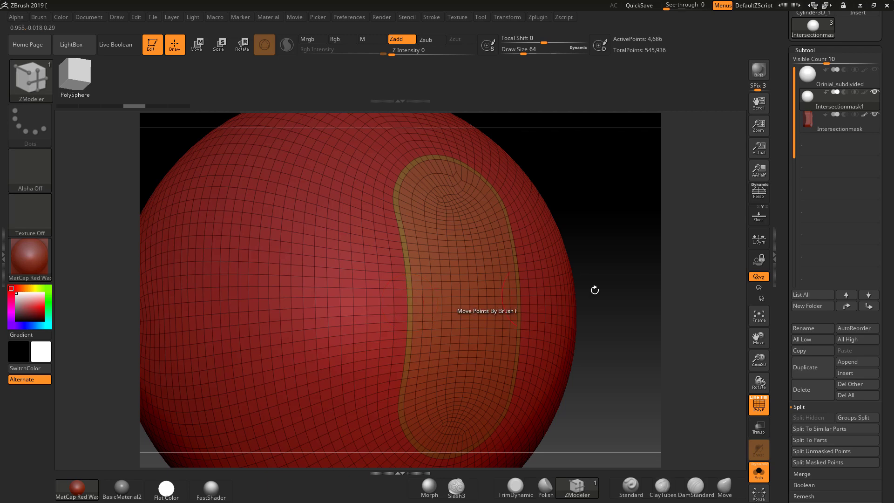
pyautogui.keyDown('alt'); pyautogui.moveTo(644, 301); pyautogui.dragTo(583, 290); pyautogui.keyUp('alt')
pyautogui.press('space')
pyautogui.press('space')
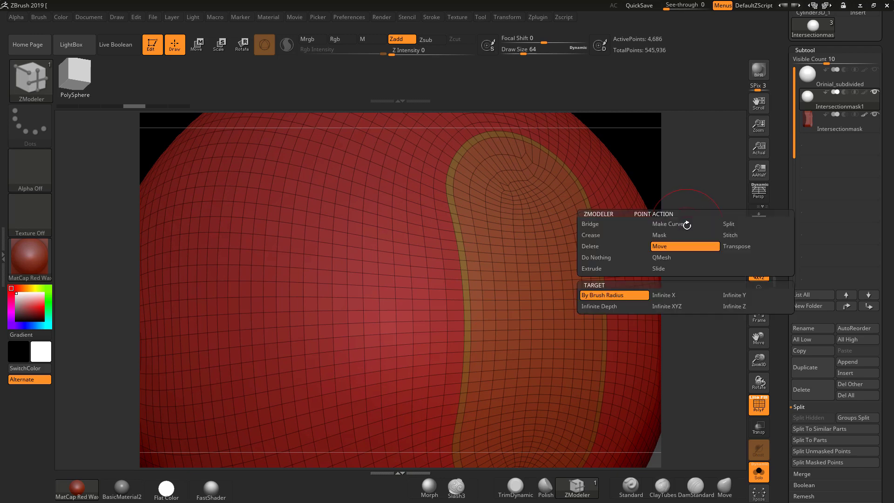
pyautogui.click(685, 225)
pyautogui.press('space')
pyautogui.moveTo(650, 165); pyautogui.dragTo(629, 166)
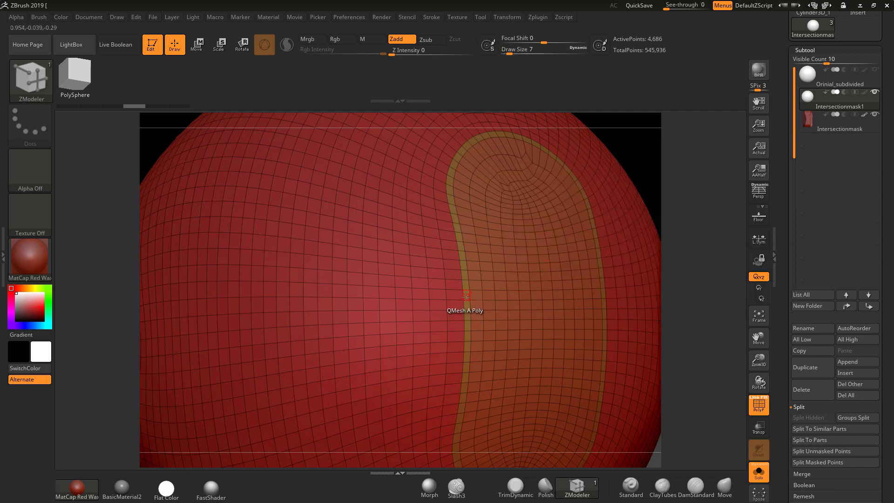
# Step: Set the QMesh target to Polyloop & Polygroup and push the ring polygroup inward to form a groove in the sphere
pyautogui.keyDown('alt'); pyautogui.moveTo(681, 245); pyautogui.dragTo(540, 282); pyautogui.keyUp('alt')
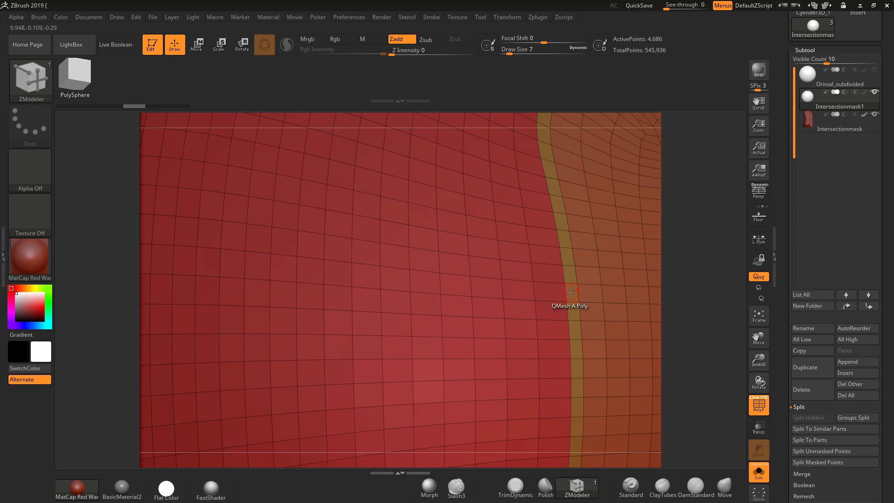
pyautogui.press('space')
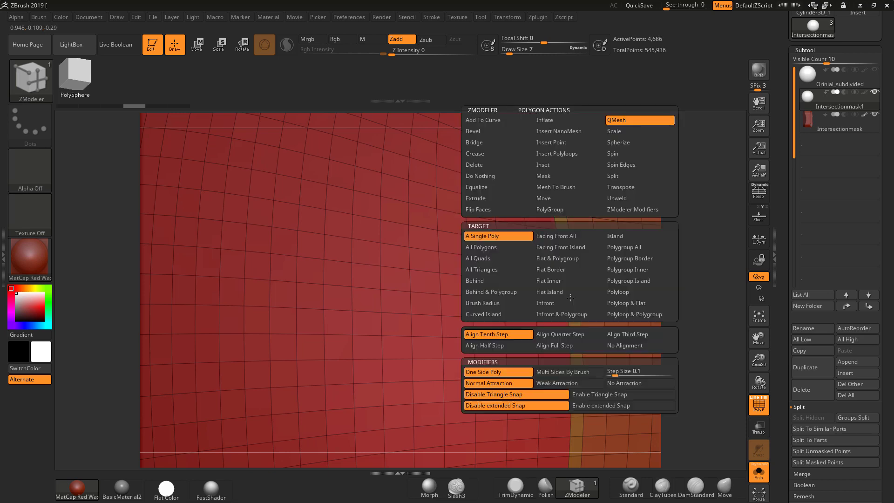
pyautogui.click(618, 317)
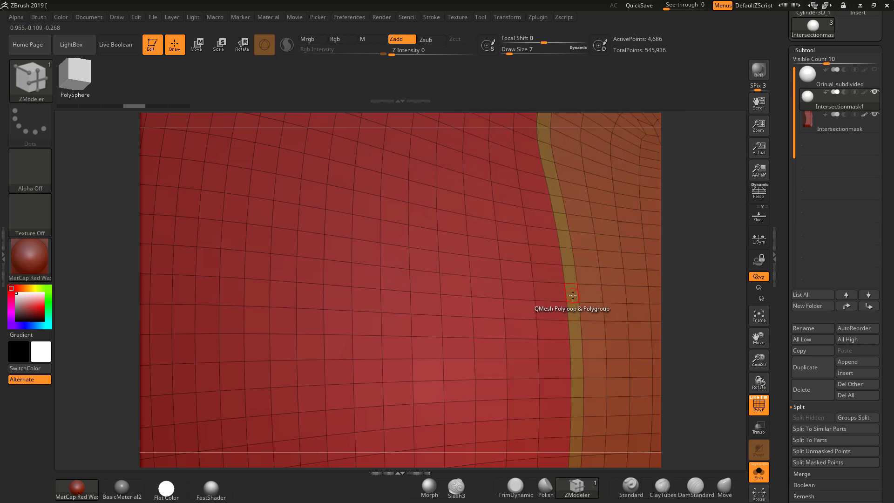
pyautogui.moveTo(572, 295); pyautogui.dragTo(452, 280)
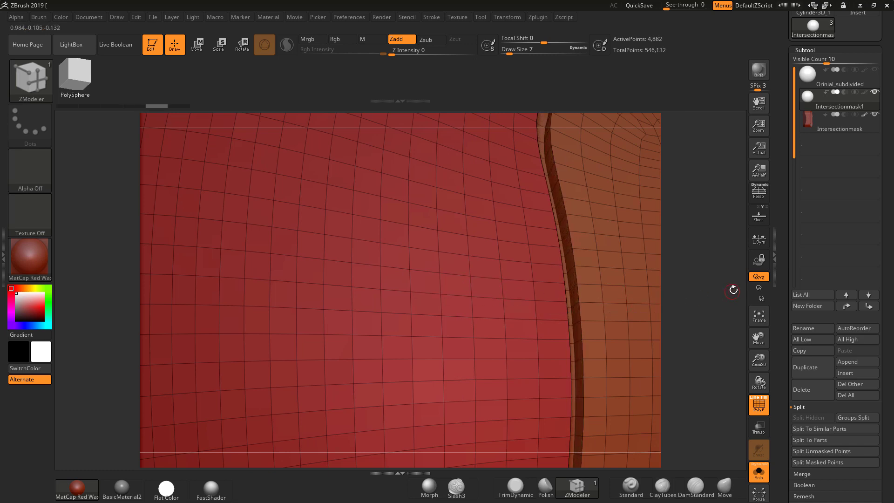
# Step: Set the ZModeler edge action to Crease EdgeLoop Complete and crease the edge loops along the groove
pyautogui.keyDown('alt'); pyautogui.moveTo(733, 288); pyautogui.dragTo(632, 270); pyautogui.keyUp('alt')
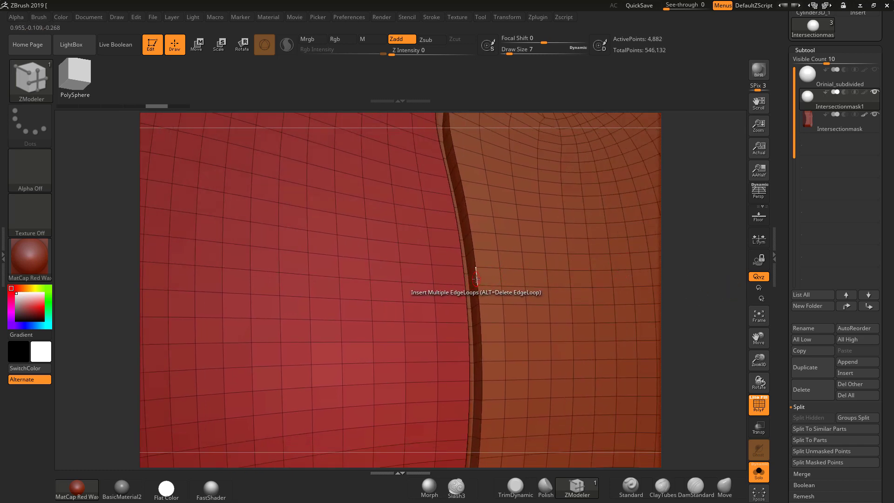
pyautogui.press('space')
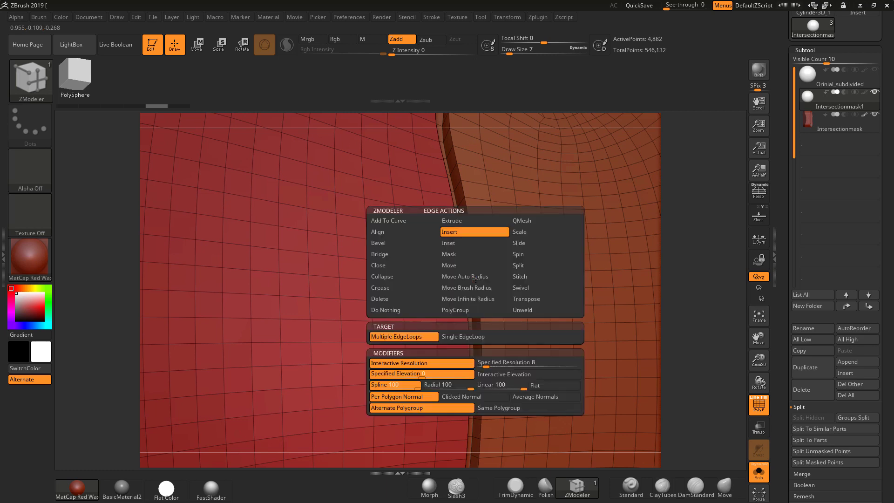
pyautogui.click(402, 288)
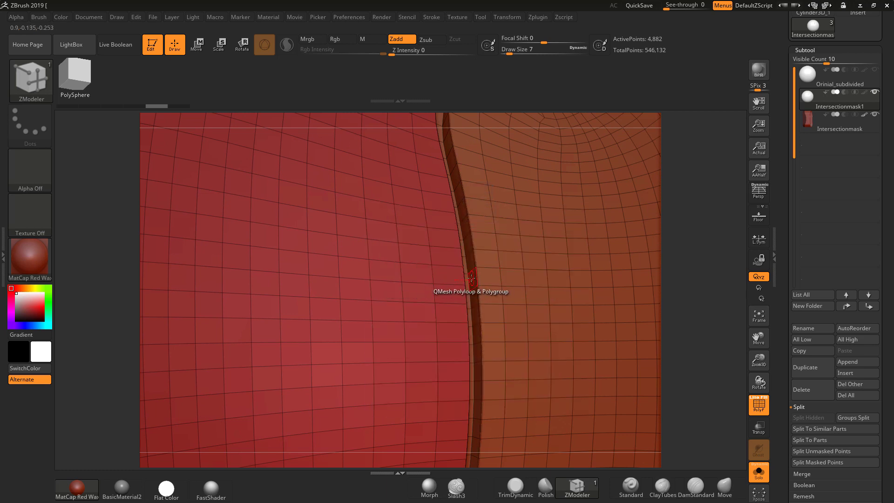
pyautogui.click(469, 278)
pyautogui.click(463, 279)
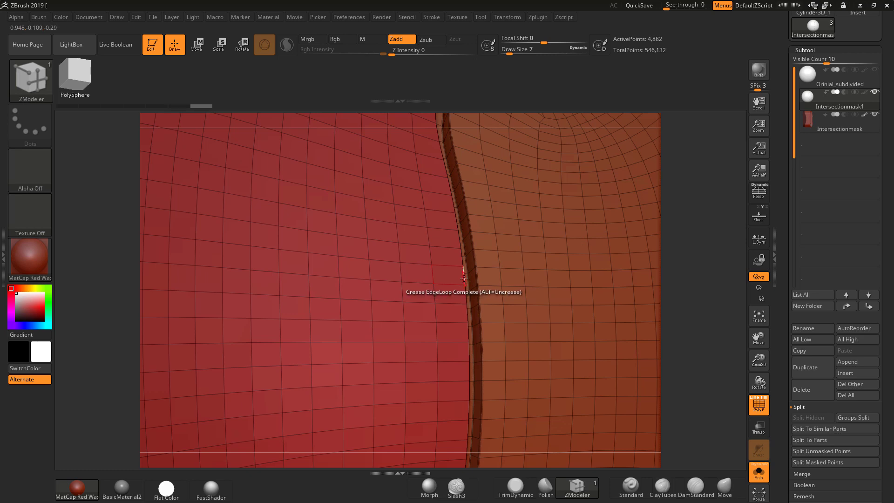
pyautogui.moveTo(698, 275); pyautogui.dragTo(629, 280)
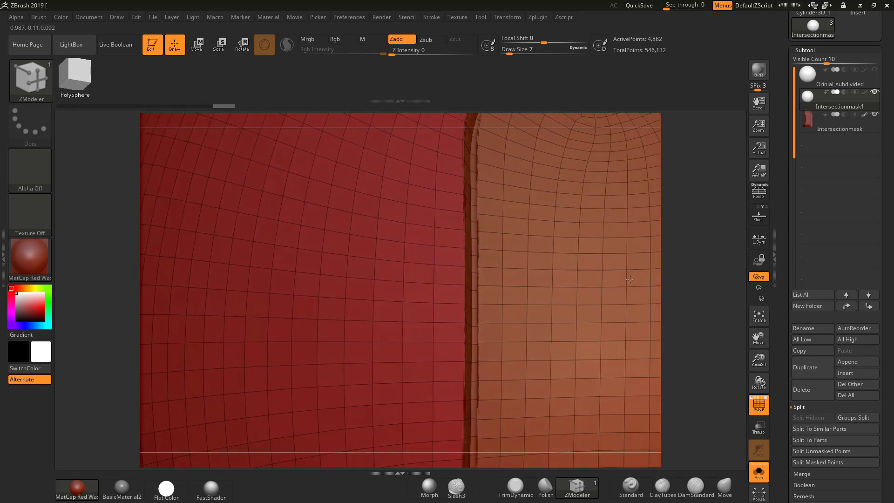
pyautogui.click(471, 280)
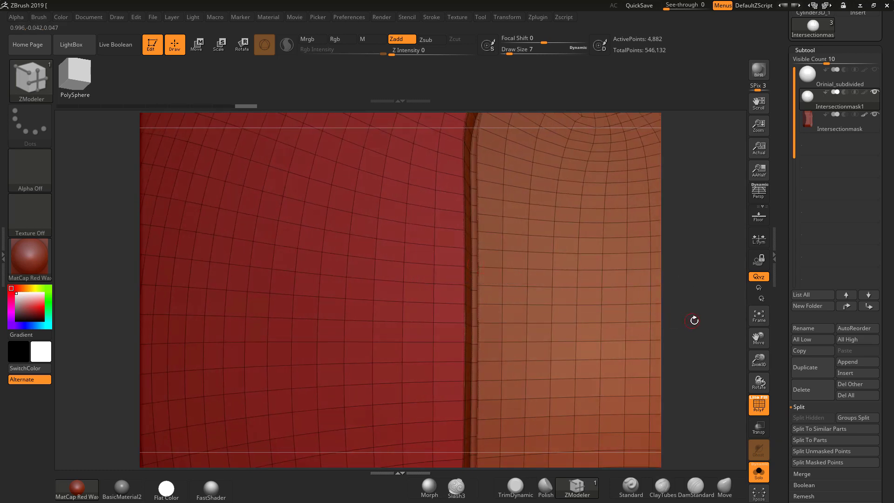
# Step: Hide the polyframe lines and divide the grooved sphere twice, up to subdivision level 3
pyautogui.keyDown('alt'); pyautogui.moveTo(697, 318); pyautogui.dragTo(603, 310); pyautogui.keyUp('alt')
pyautogui.click(751, 408)
pyautogui.moveTo(644, 343); pyautogui.dragTo(669, 344)
pyautogui.moveTo(891, 473); pyautogui.dragTo(889, 397)
pyautogui.click(800, 345)
pyautogui.moveTo(868, 355); pyautogui.dragTo(871, 445)
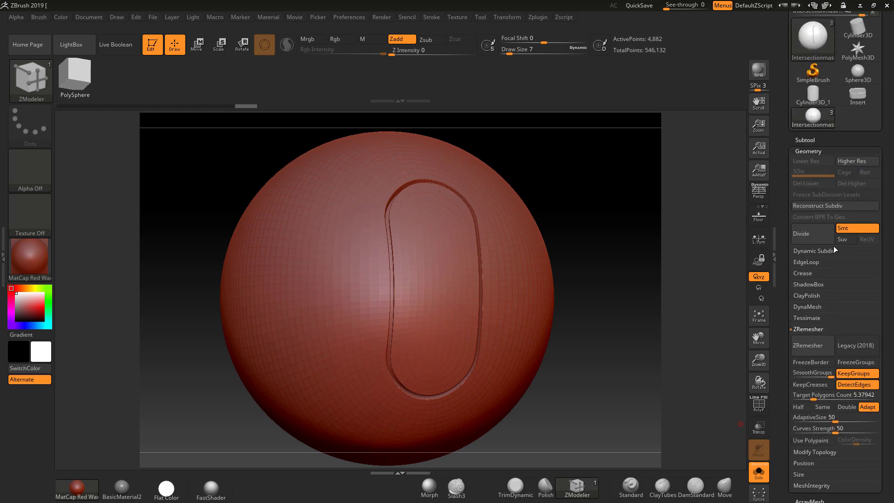
pyautogui.click(808, 236)
pyautogui.click(809, 236)
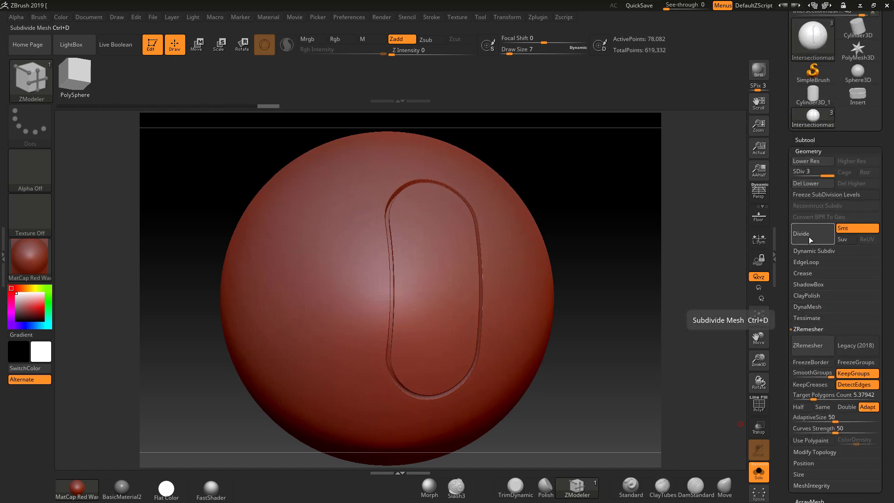
pyautogui.moveTo(635, 294)
pyautogui.mouseDown()
pyautogui.moveTo(609, 305)
pyautogui.moveTo(600, 285)
pyautogui.moveTo(610, 255)
pyautogui.moveTo(626, 281)
pyautogui.mouseUp()
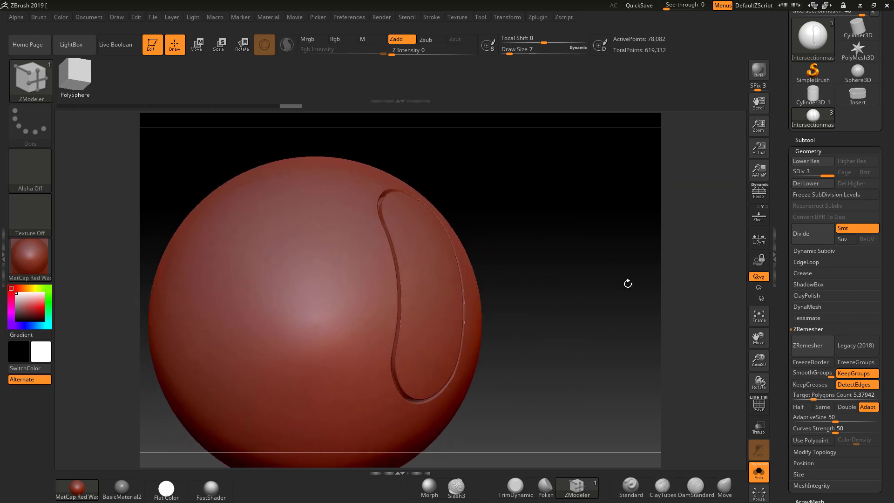
# Step: Select the Intersectionmask tube subtool and turn off Solo mode to view the tube together with the grooved sphere
pyautogui.click(806, 141)
pyautogui.click(808, 210)
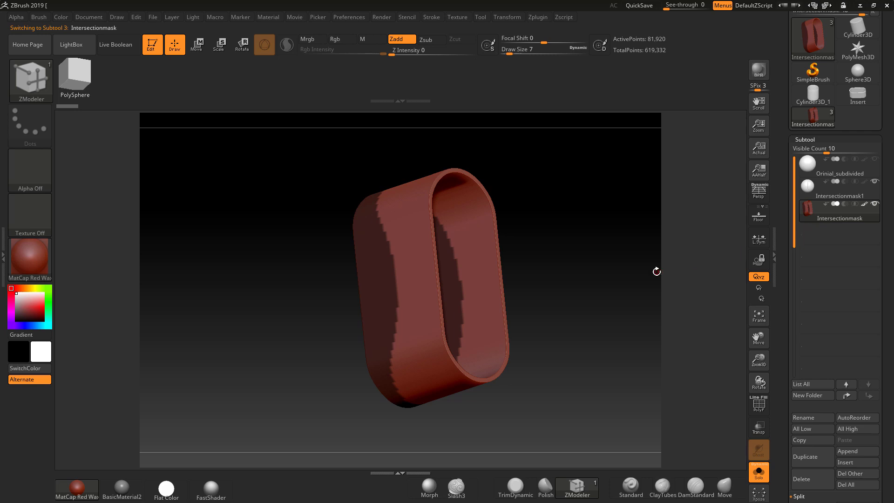
pyautogui.click(766, 472)
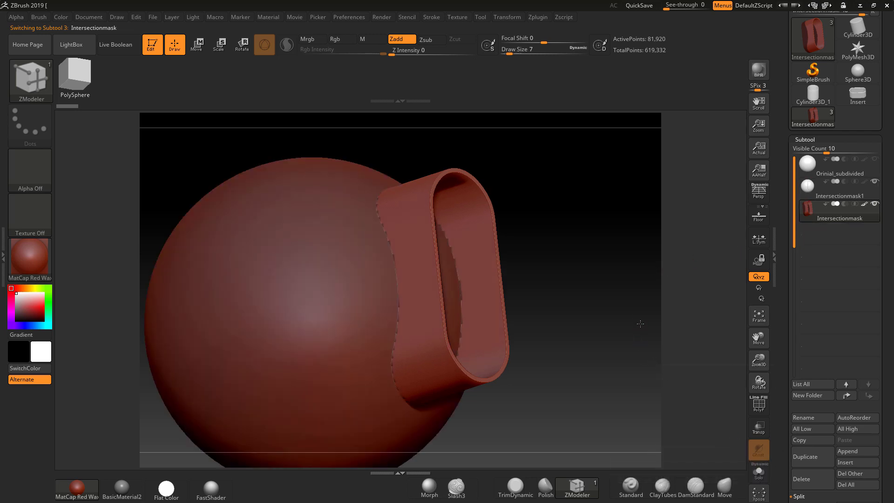
pyautogui.moveTo(640, 323)
pyautogui.mouseDown()
pyautogui.moveTo(630, 326)
pyautogui.moveTo(631, 313)
pyautogui.moveTo(641, 311)
pyautogui.mouseUp()
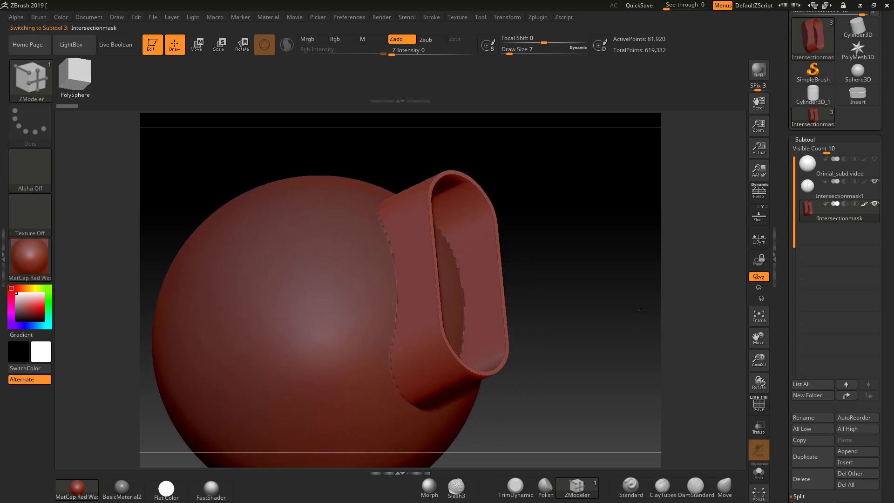
pyautogui.moveTo(598, 285)
pyautogui.keyDown('ctrl'); pyautogui.mouseDown(button='right')
pyautogui.moveTo(630, 329)
pyautogui.moveTo(591, 279)
pyautogui.mouseUp(button='right'); pyautogui.keyUp('ctrl')
pyautogui.moveTo(599, 274); pyautogui.dragTo(615, 287)
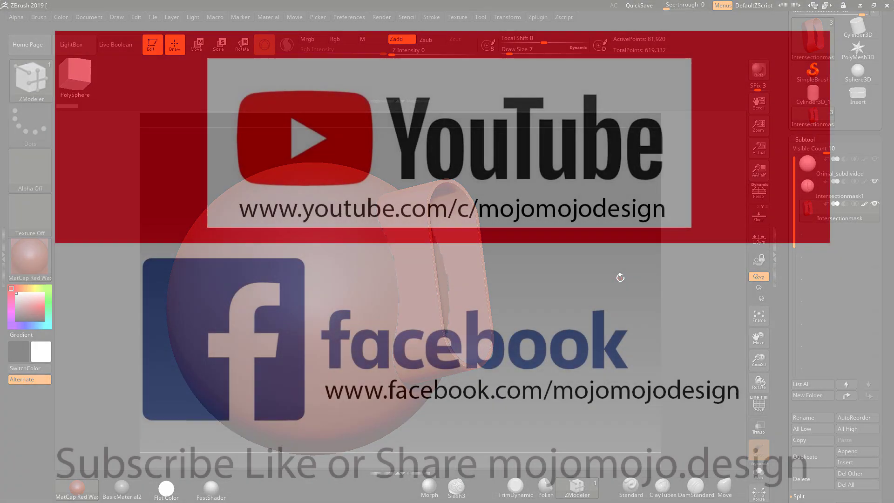